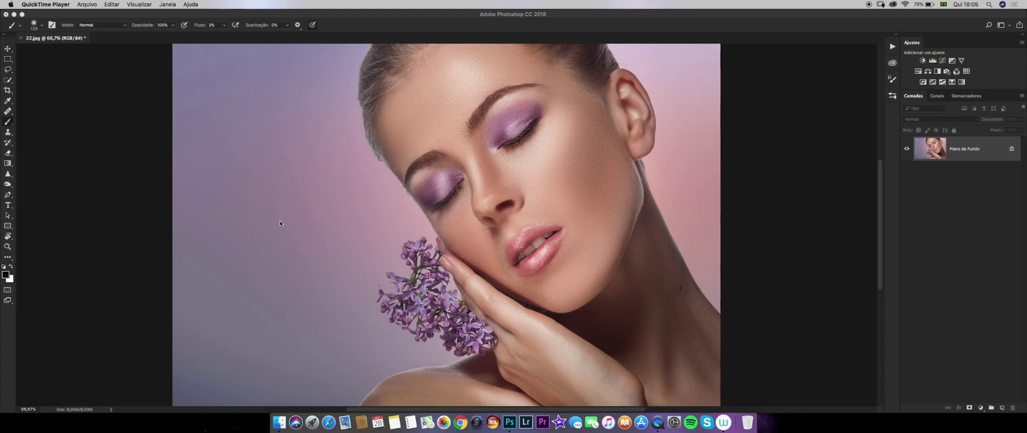
Step: Examine the light and shadow areas of the woman's face up close and at reduced size
left_click(644, 127)
key("super+plus")
key("super+minus")
key("super+plus")
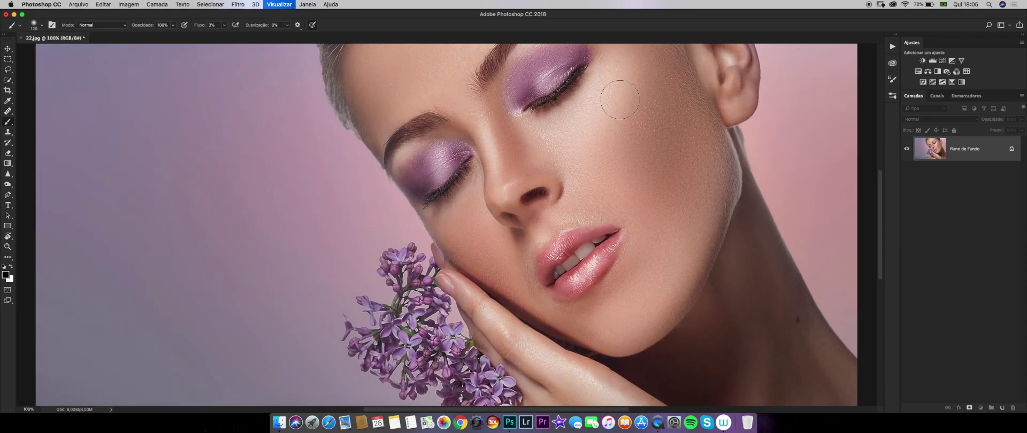
left_click_drag(630, 107, 617, 152)
key("super+minus")
key("super+plus")
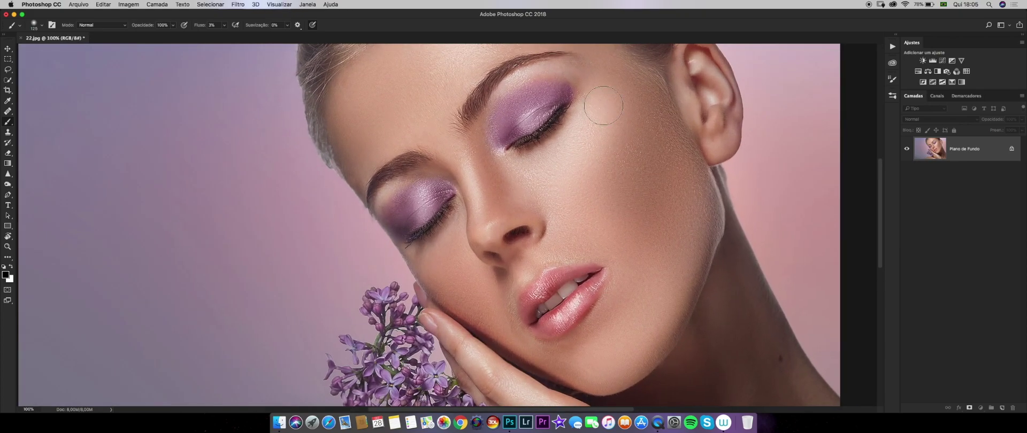
key("super+minus")
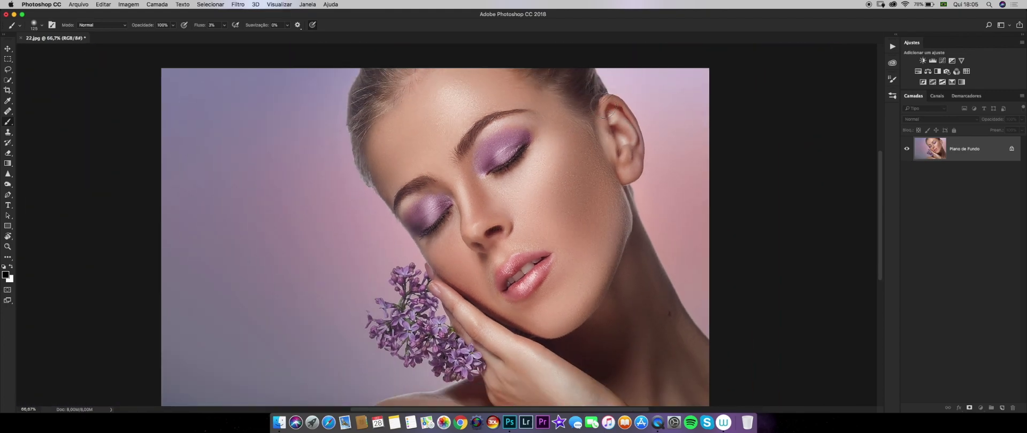
key("super+plus")
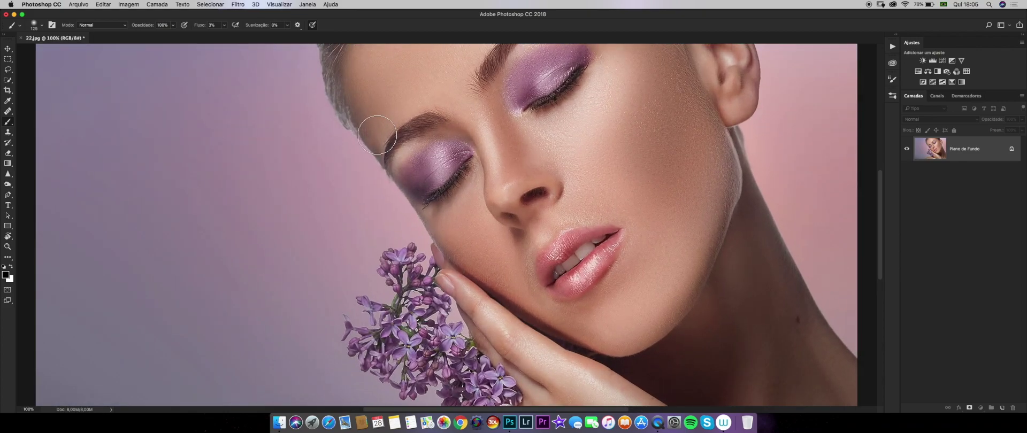
key("super+minus")
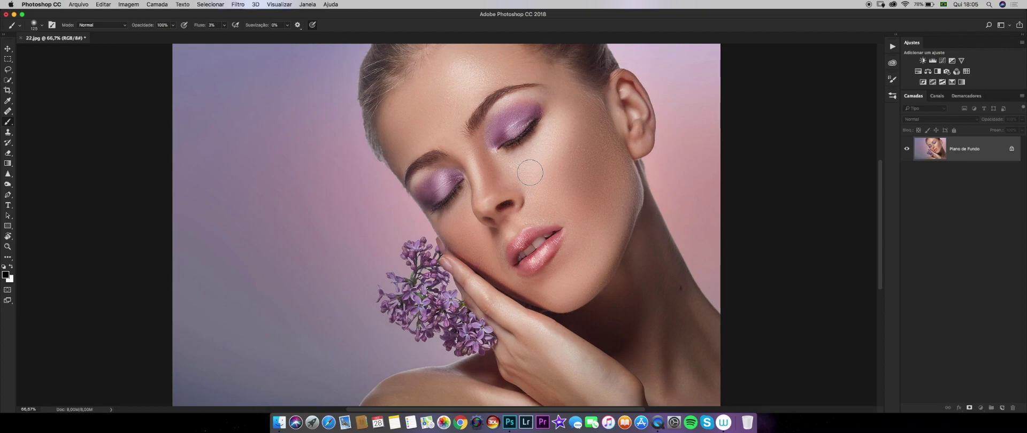
Step: Duplicate the background layer and choose the Burn tool
key("super+j")
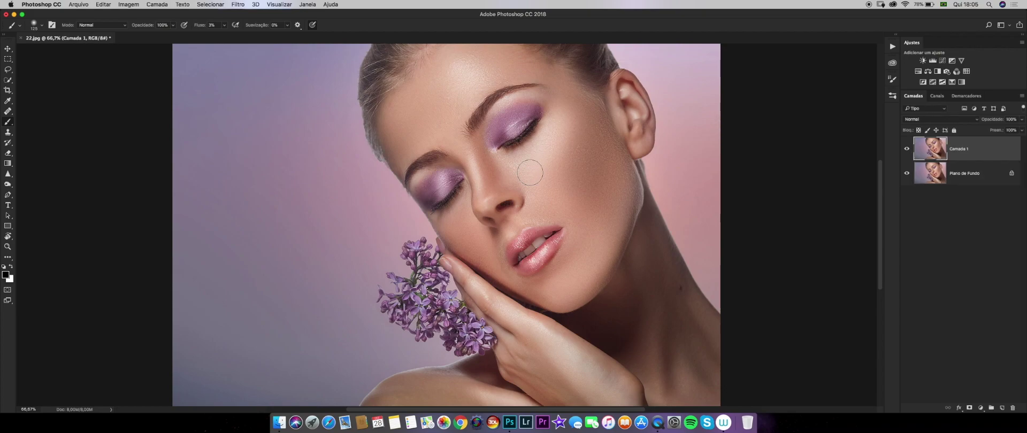
key("bracketright")
key("bracketright")
key("bracketright")
key("bracketright")
left_click(8, 186)
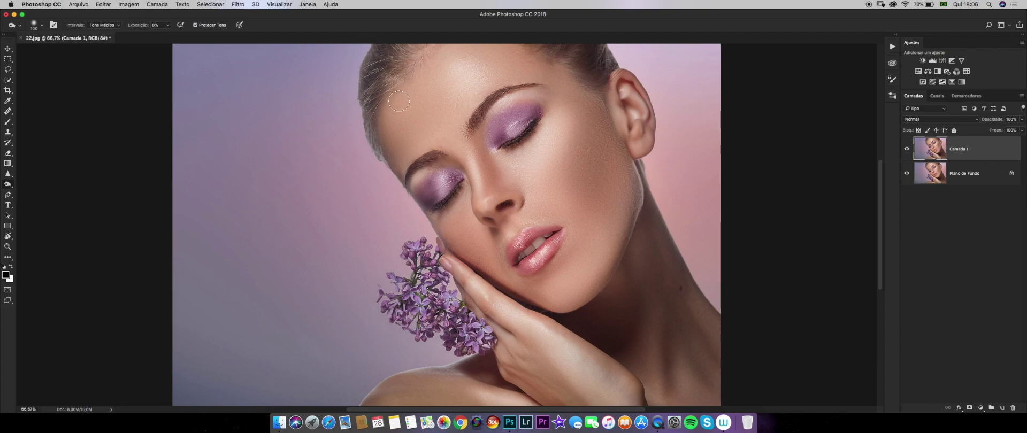
key("super+plus")
key("super+minus")
Step: Create a new layer with the gray colour label, Soft Light (Luz Indireta) mode and a 50% gray neutral fill
left_click(1002, 408)
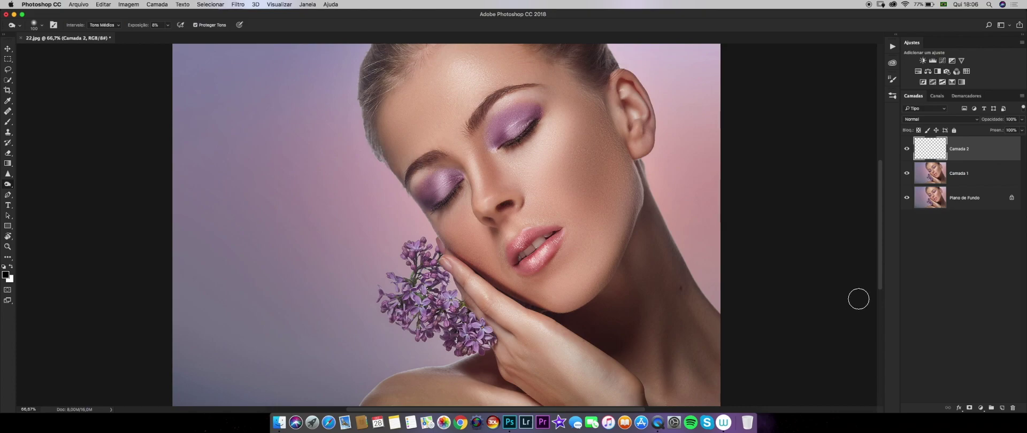
key("super+z")
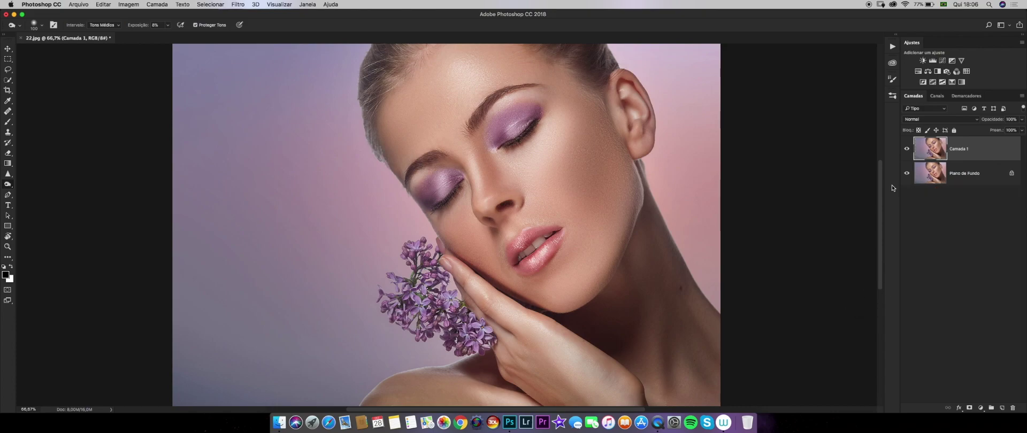
left_click(1002, 408, "alt")
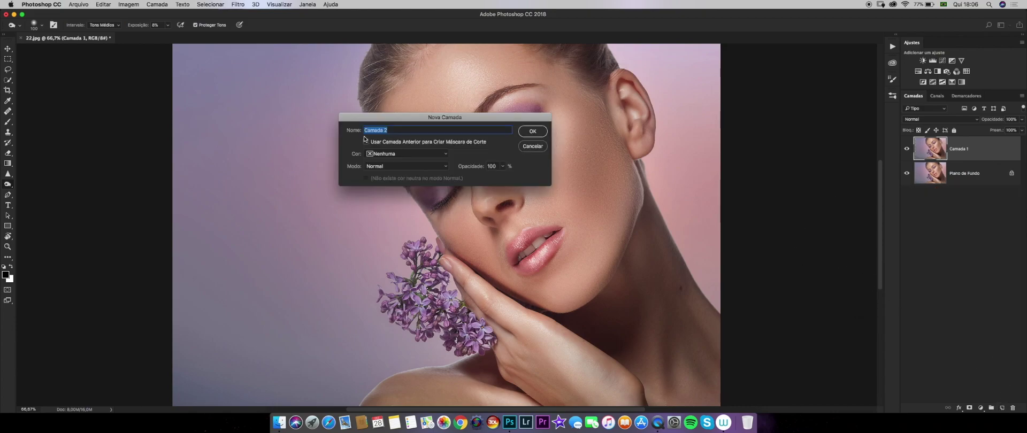
left_click(422, 156)
left_click(365, 218)
left_click(385, 155)
left_click(383, 209)
left_click(404, 167)
left_click(395, 268)
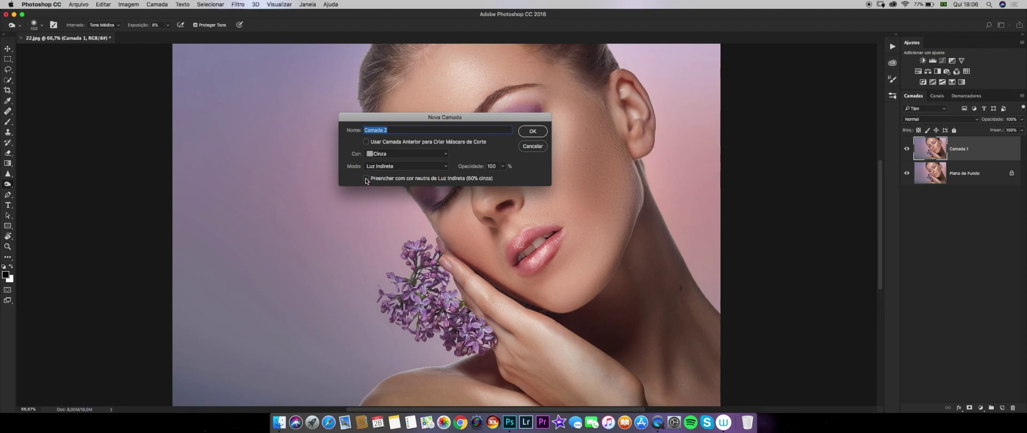
left_click(366, 179)
left_click(538, 133)
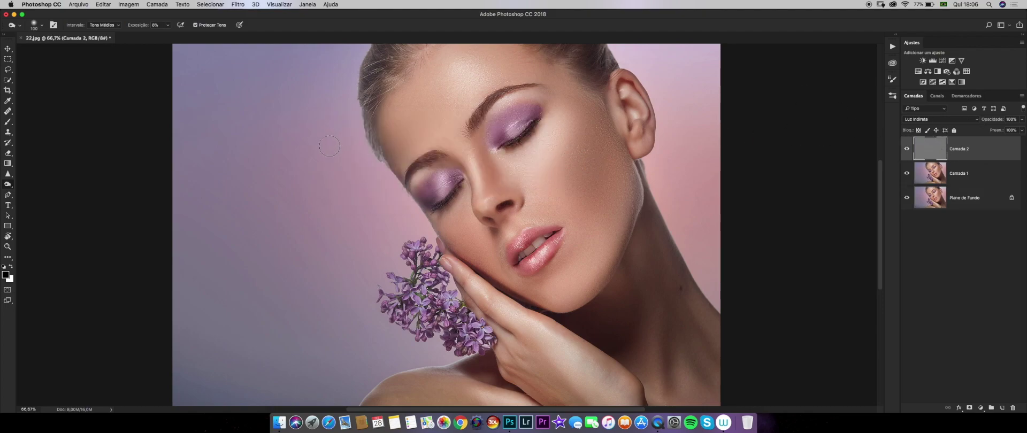
Step: Lighten the nose bridge and facial highlights on the gray layer with the Dodge tool at 10% exposure, and compare before and after
right_click(8, 184)
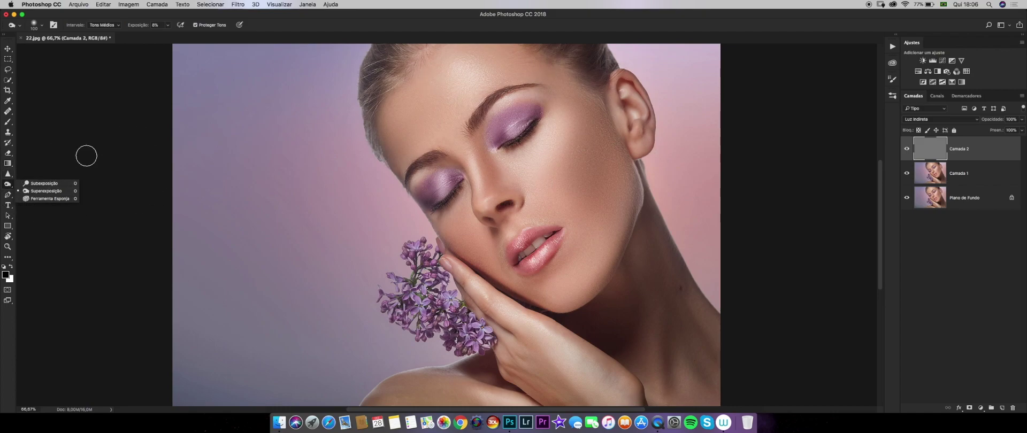
left_click(34, 183)
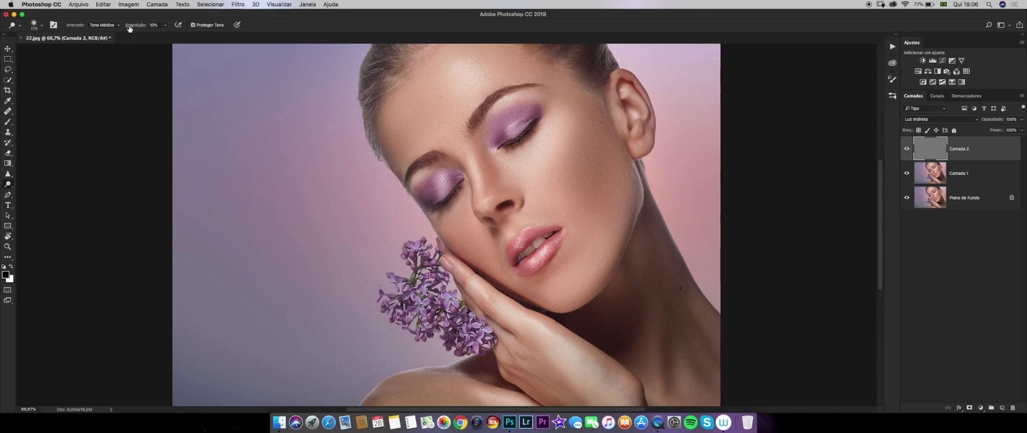
key("bracketleft")
key("bracketleft")
key("bracketleft")
key("bracketleft")
key("bracketleft")
key("bracketleft")
left_click_drag(476, 172, 479, 185)
key("bracketright")
key("bracketright")
key("bracketright")
key("bracketright")
key("bracketright")
key("bracketright")
key("bracketleft")
key("bracketleft")
key("bracketleft")
key("bracketleft")
key("bracketleft")
key("bracketleft")
key("bracketleft")
key("bracketleft")
key("bracketleft")
key("bracketleft")
key("bracketright")
key("bracketright")
key("bracketright")
key("bracketright")
key("bracketright")
key("bracketright")
key("bracketright")
key("bracketright")
key("bracketright")
key("bracketright")
key("bracketright")
key("bracketright")
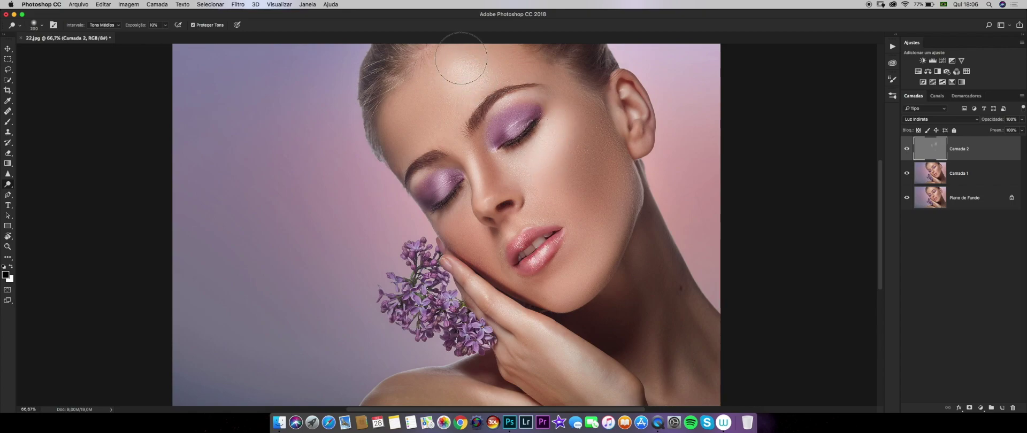
left_click(906, 149)
left_click(906, 149)
left_click(906, 150)
left_click(907, 149)
left_click(906, 150)
left_click(907, 150)
Step: Darken the shadows around the nose and face on the gray layer with the Burn tool at 8% exposure
key("bracketleft")
key("bracketleft")
right_click(8, 184)
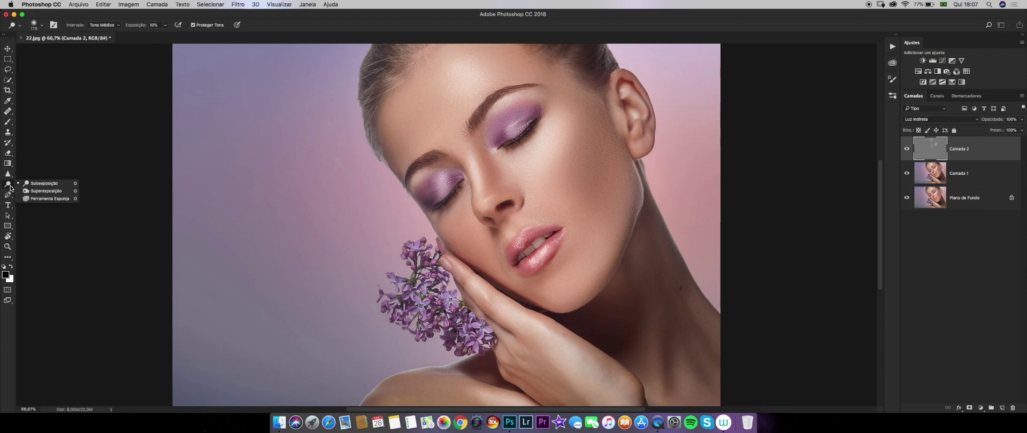
left_click(37, 191)
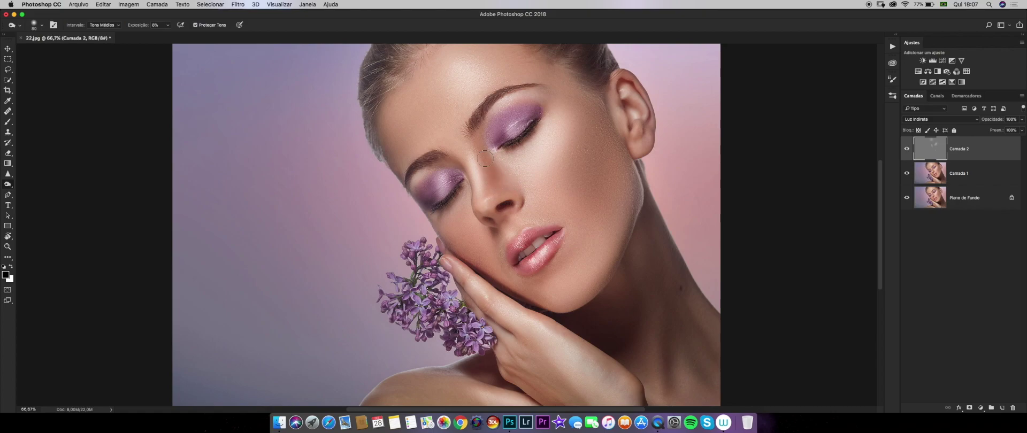
key("bracketleft")
key("bracketleft")
key("bracketleft")
left_click_drag(500, 209, 496, 221)
key("bracketright")
key("bracketright")
key("bracketright")
key("bracketright")
key("bracketright")
key("bracketright")
key("bracketright")
Step: Check the gray layer's effect on the whole portrait and delete that layer
key("super+minus")
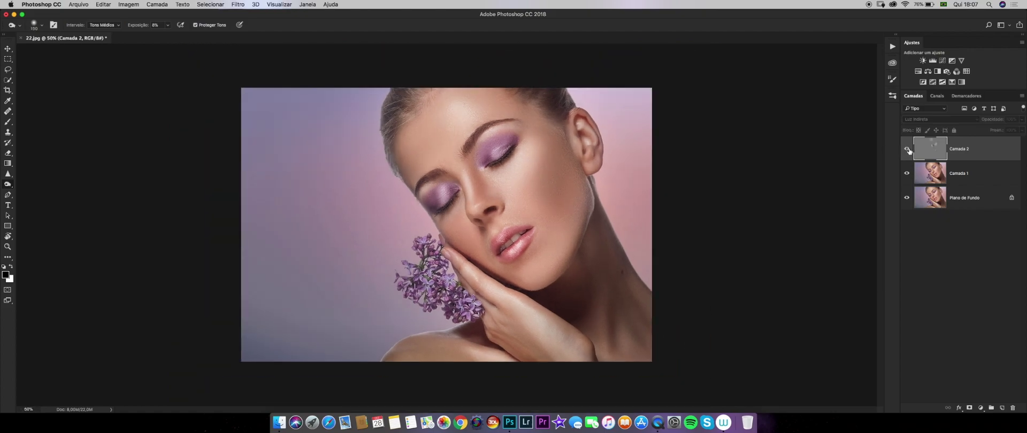
key("super+minus")
key("super+plus")
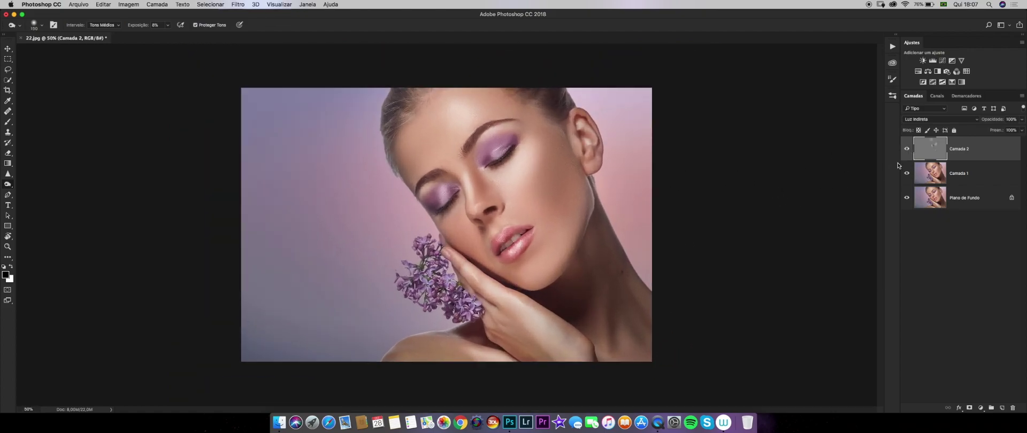
key("BackSpace")
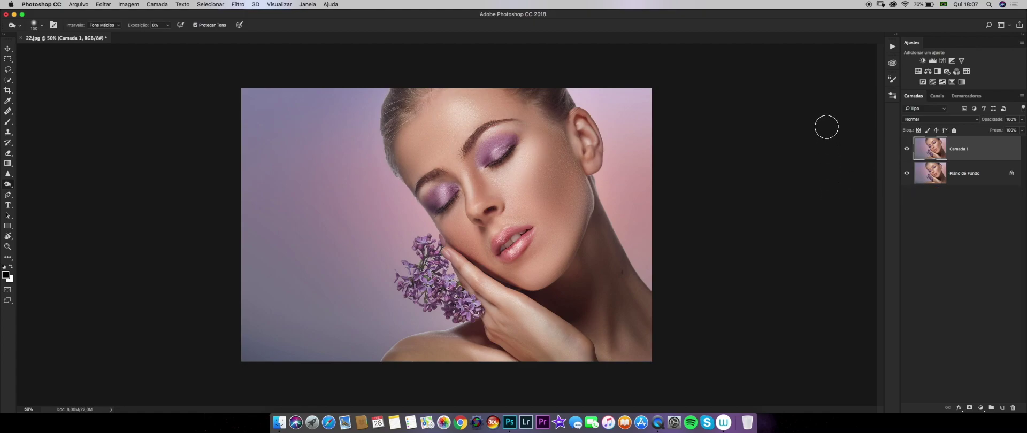
key("super+plus")
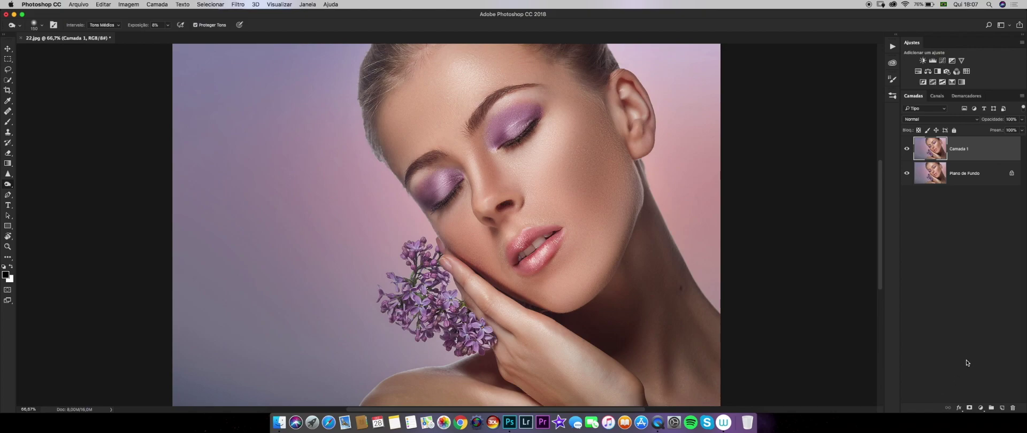
Step: Add two empty layers above the duplicated portrait and set both to Soft Light (Luz Indireta) blending
left_click(1002, 408)
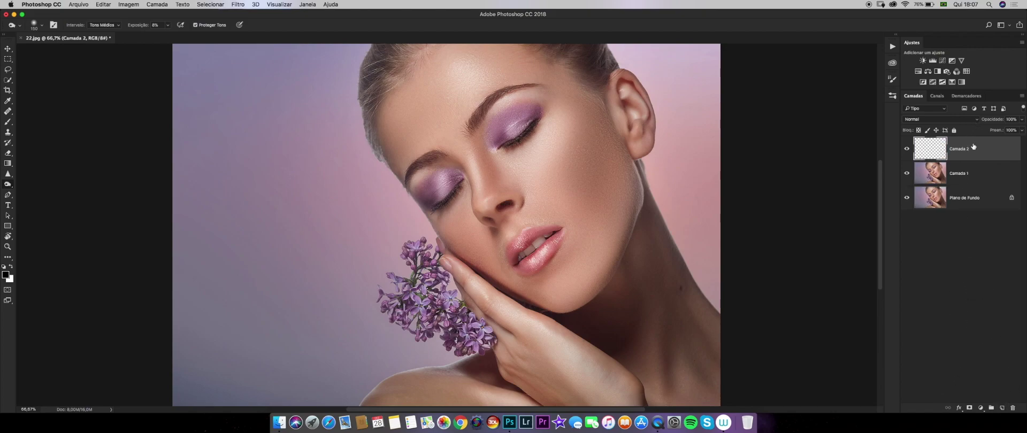
left_click(1001, 408)
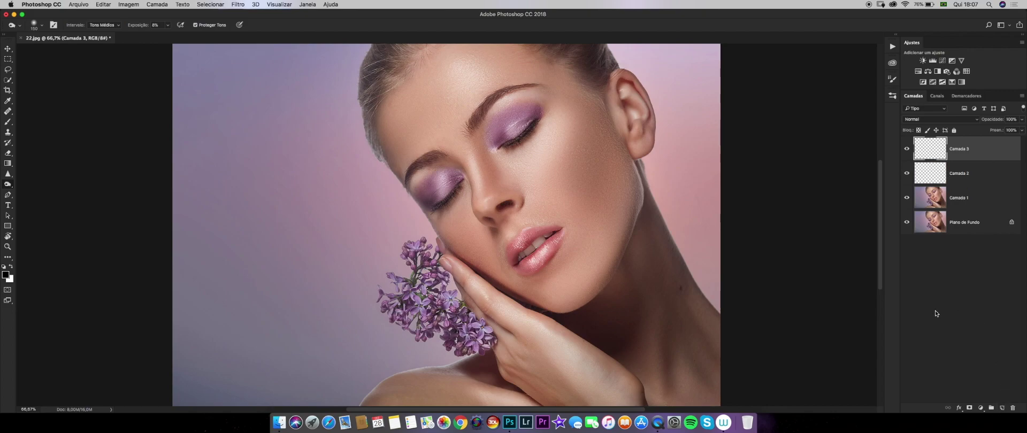
left_click(999, 174)
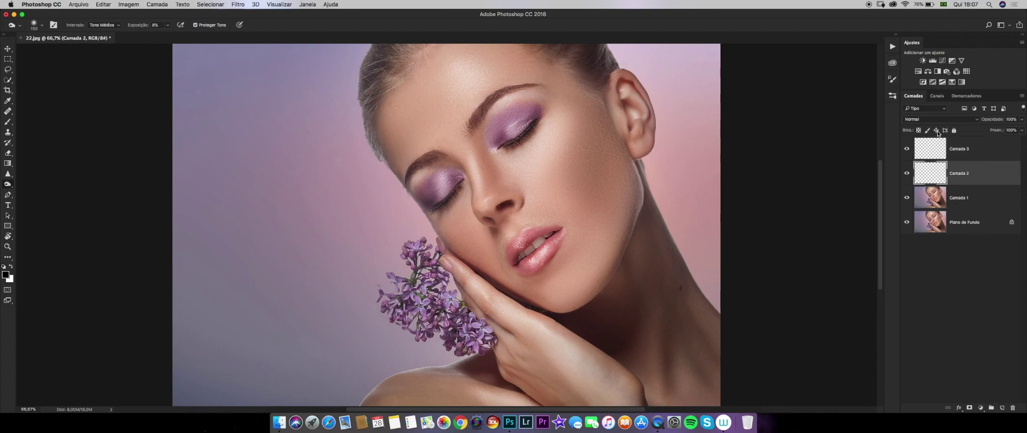
left_click(937, 120)
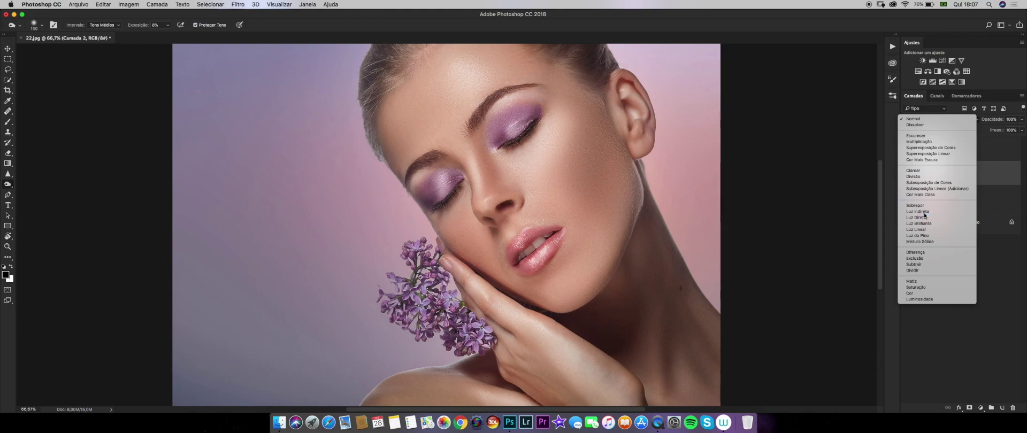
left_click(923, 212)
left_click(978, 155)
left_click(943, 119)
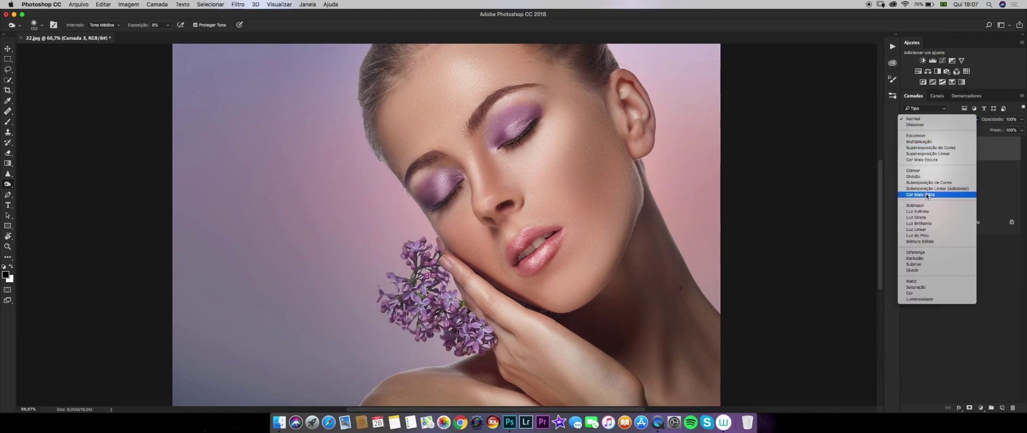
left_click(926, 211)
Step: Rename the lower empty layer "Luz" and the upper one "Sombra"
double_click(959, 173)
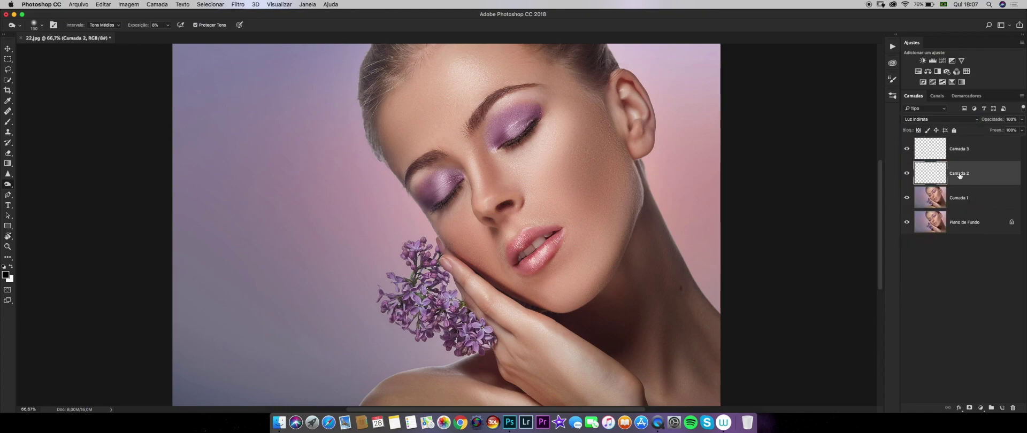
type("Luz")
key("Return")
double_click(959, 150)
type("Sombra")
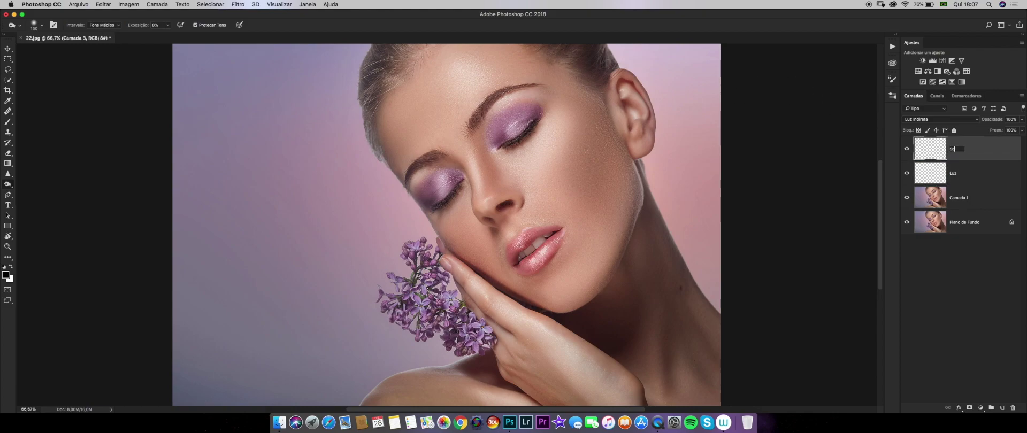
key("Return")
Step: Paint white highlights on the cheek and other bright facial areas on the Luz layer with a soft brush at 3% flow
left_click(960, 184)
left_click(935, 145)
left_click(933, 164)
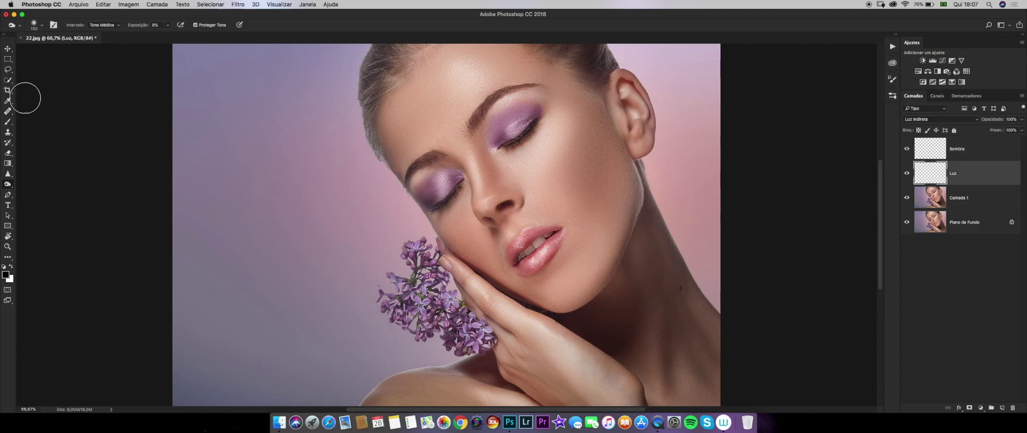
left_click(7, 123)
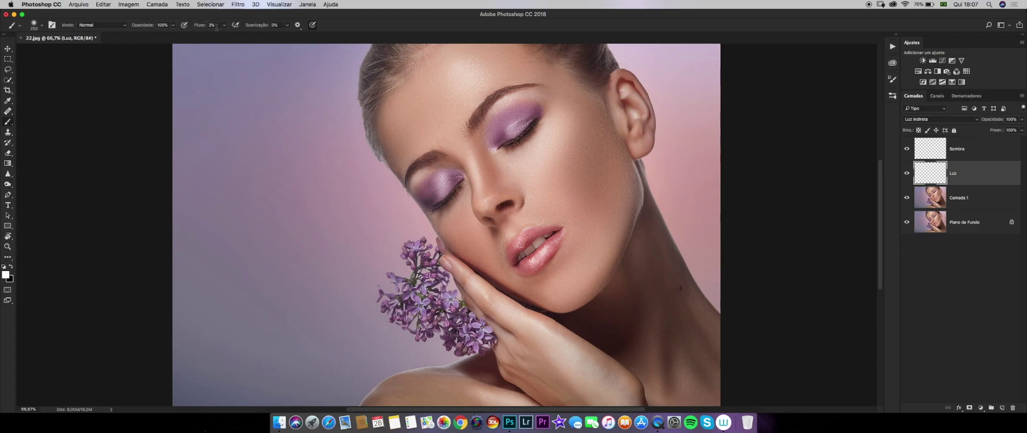
key("bracketleft")
key("bracketleft")
key("bracketleft")
key("bracketleft")
key("bracketleft")
key("bracketleft")
key("bracketleft")
key("bracketleft")
key("bracketleft")
key("bracketright")
key("bracketright")
key("bracketright")
key("bracketright")
key("bracketright")
key("bracketright")
key("bracketleft")
key("bracketleft")
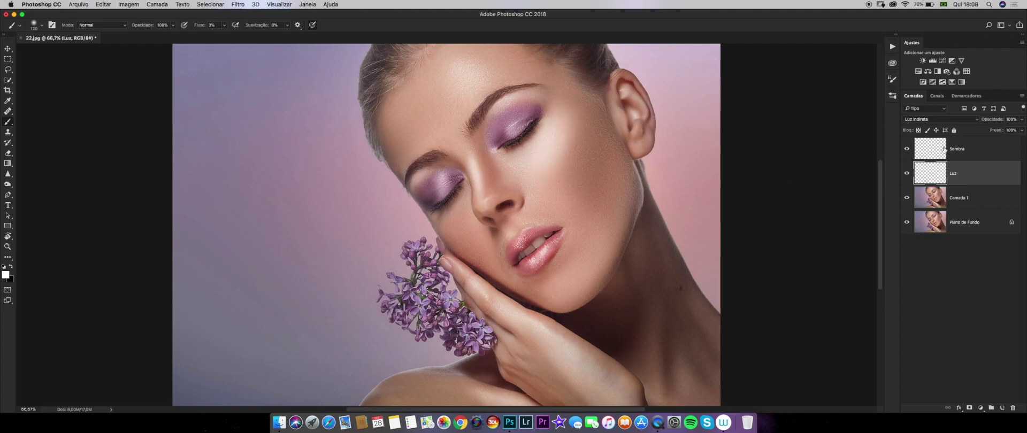
Step: Paint black shadows along the cheek and face contours on the Sombra layer with the brush at 3% flow
left_click(945, 149)
key("x")
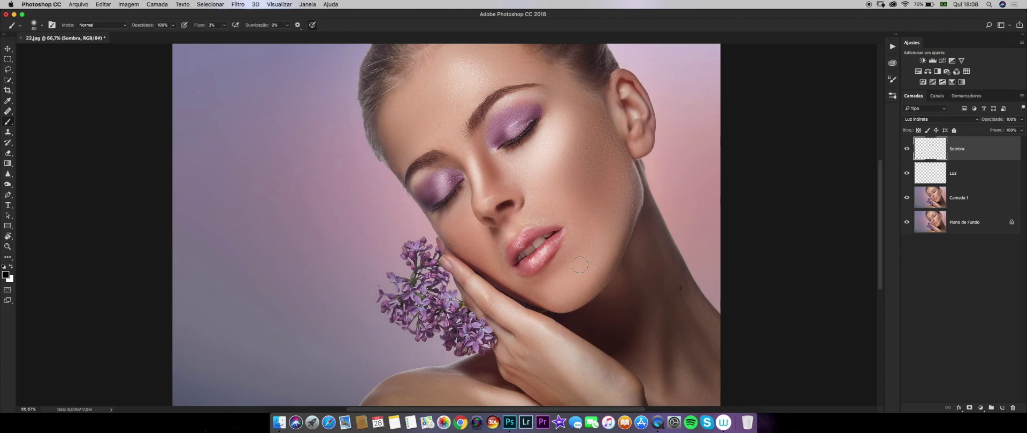
key("bracketright")
key("bracketright")
key("bracketright")
key("bracketright")
key("bracketright")
key("bracketright")
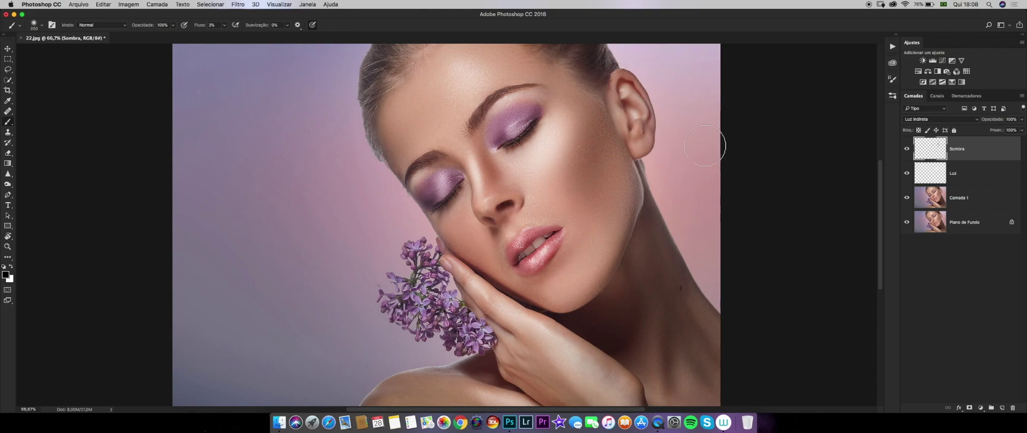
key("super+minus")
key("bracketleft")
key("bracketleft")
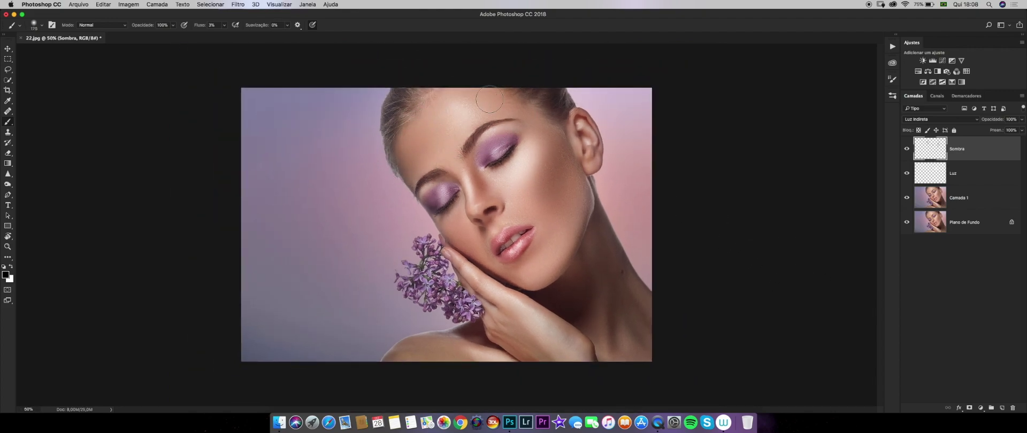
key("bracketleft")
key("bracketleft")
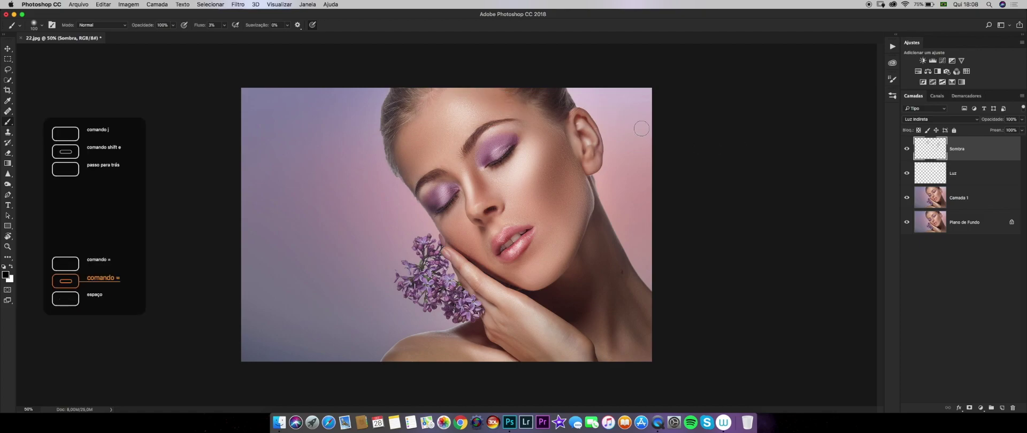
Step: Delete the painted Sombra and Luz Soft Light layers, keeping only Camada 1 and the background
key("super+plus")
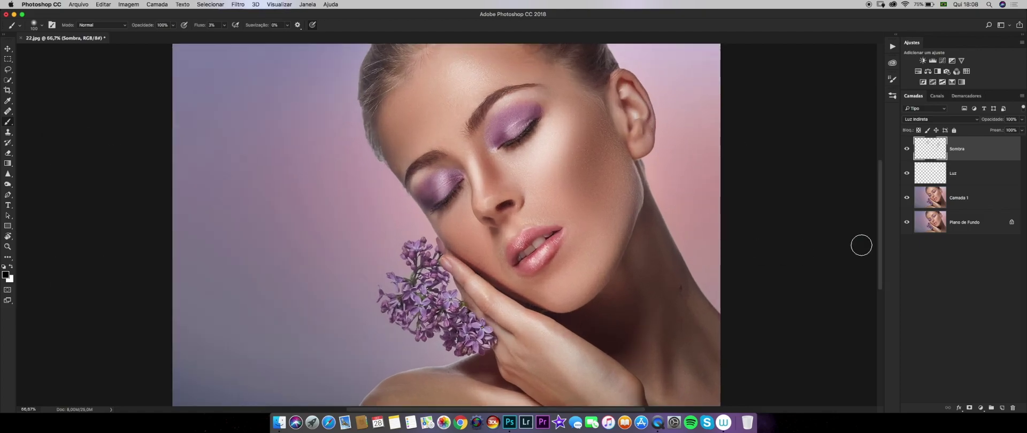
key("BackSpace")
key("BackSpace")
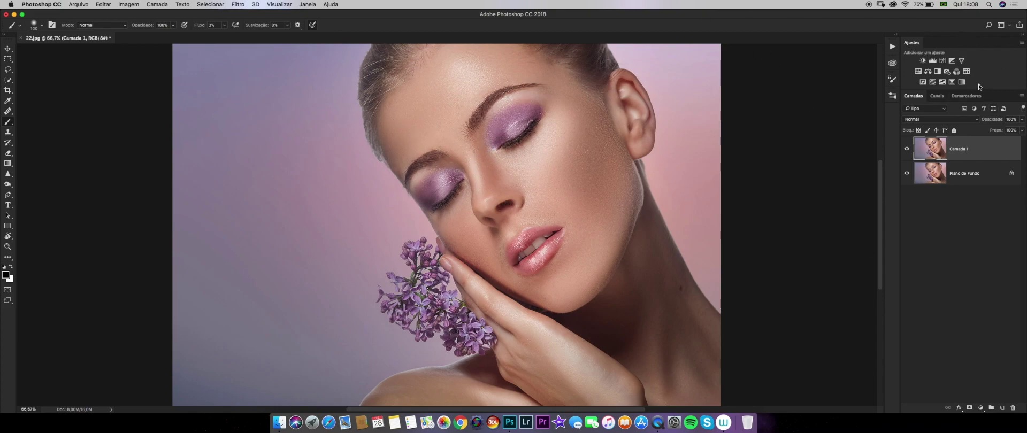
Step: Add a Curves adjustment layer, brighten the midtones from input 115 to output 144, and invert its mask to black
left_click(942, 61)
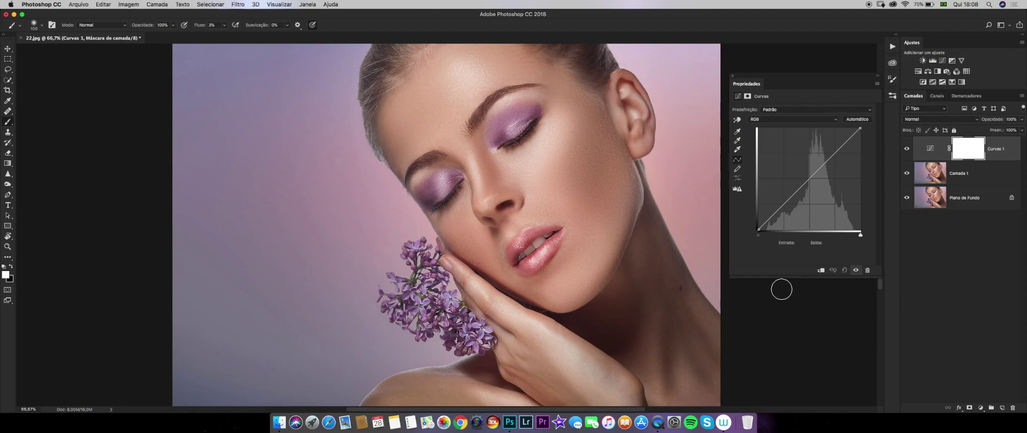
left_click_drag(810, 177, 805, 174)
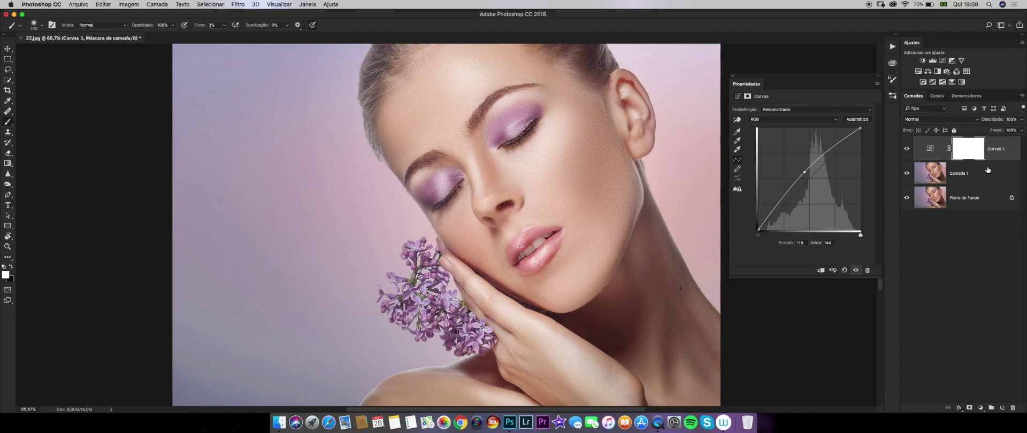
key("super+i")
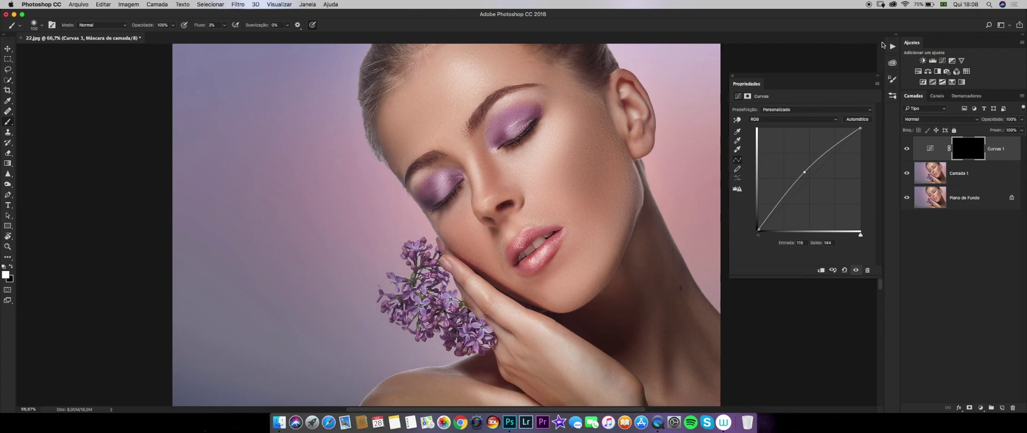
Step: Rename the brightening Curves layer "Luz" and make its mask active
double_click(996, 149)
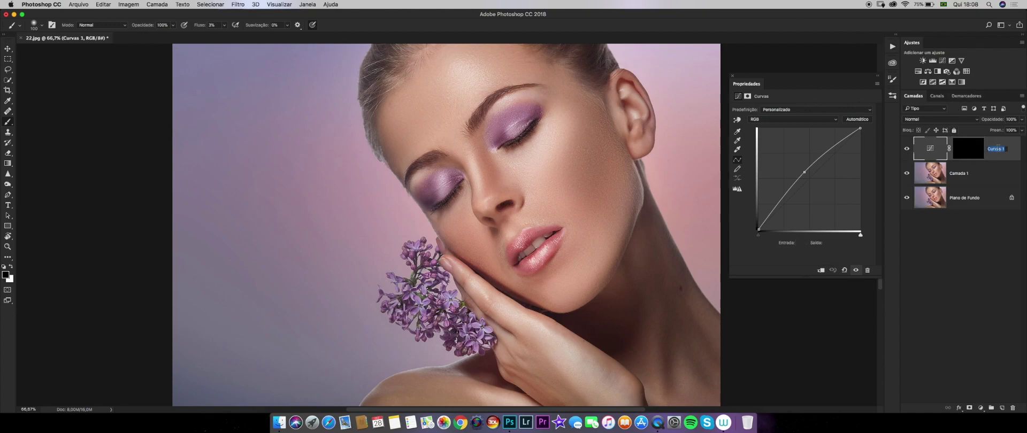
type("Luz")
key("Return")
left_click(968, 153)
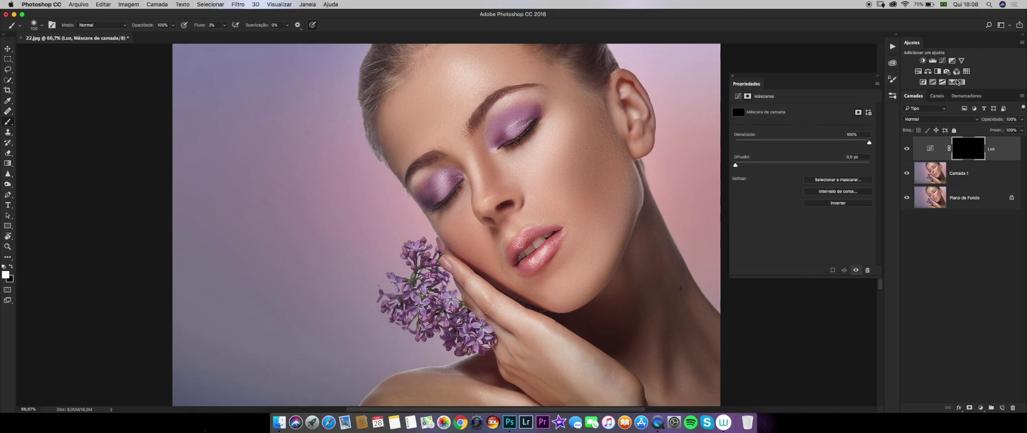
Step: Add another Curves adjustment layer, darken the midtones from input 142 to output 116, and invert its mask to black
left_click(943, 62)
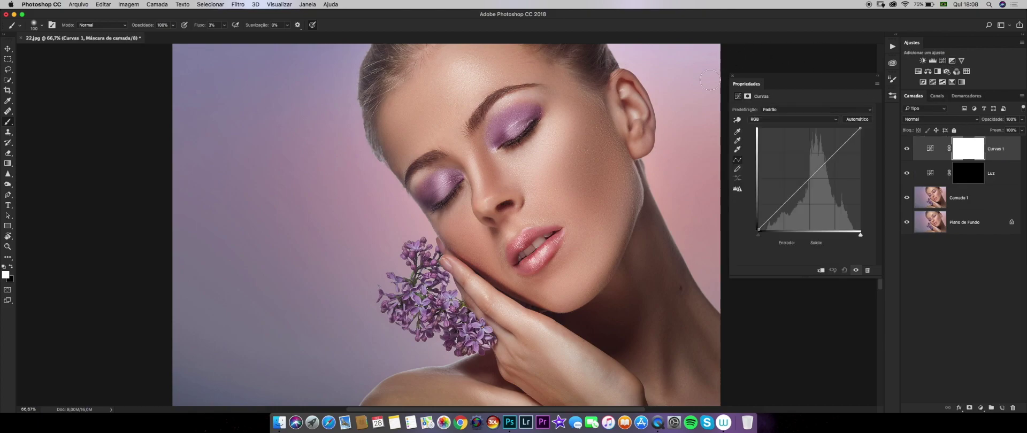
left_click_drag(810, 177, 814, 185)
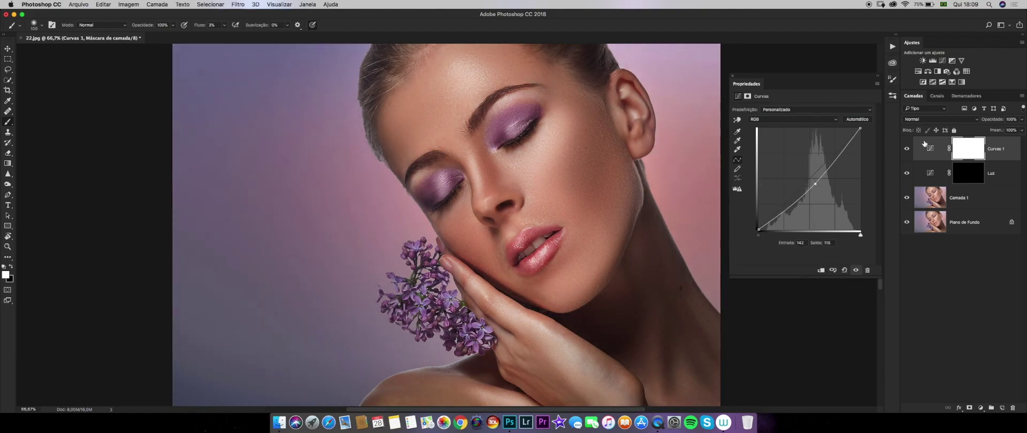
key("super+i")
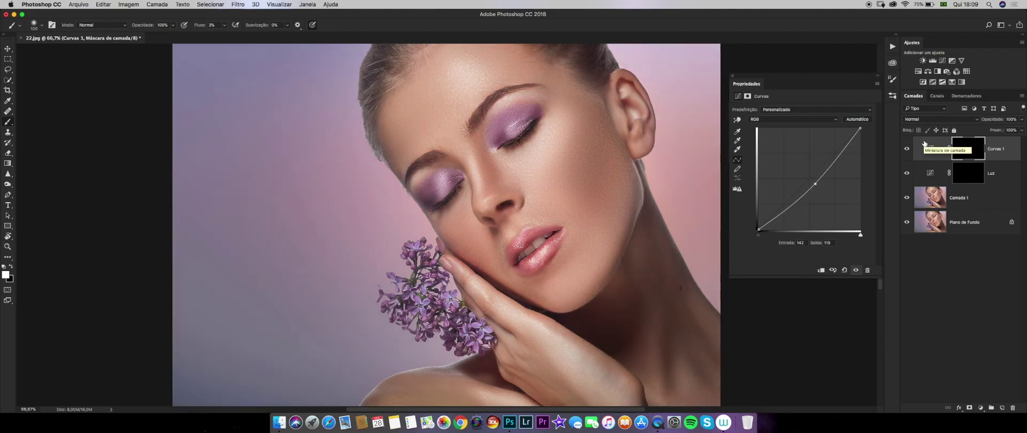
Step: Rename the darkening Curves layer "Sombra" and close its adjustment properties
left_click(930, 148)
double_click(996, 149)
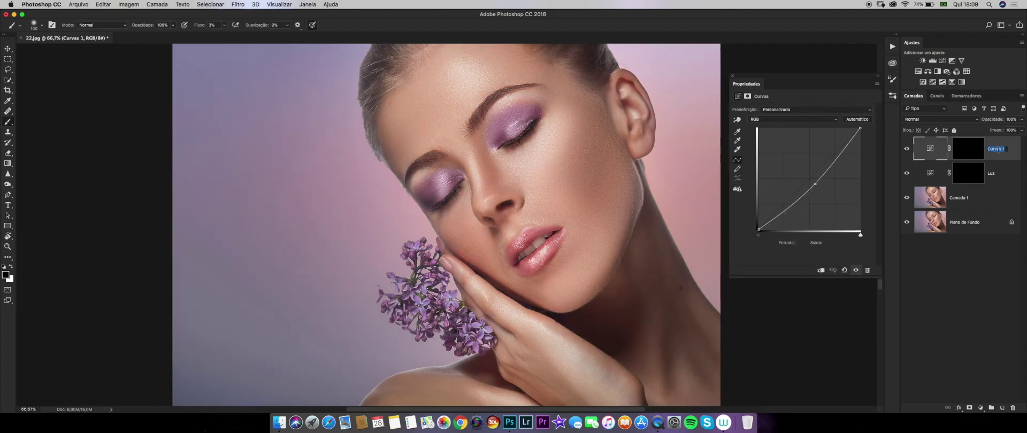
type("Sombra")
key("Return")
left_click(732, 77)
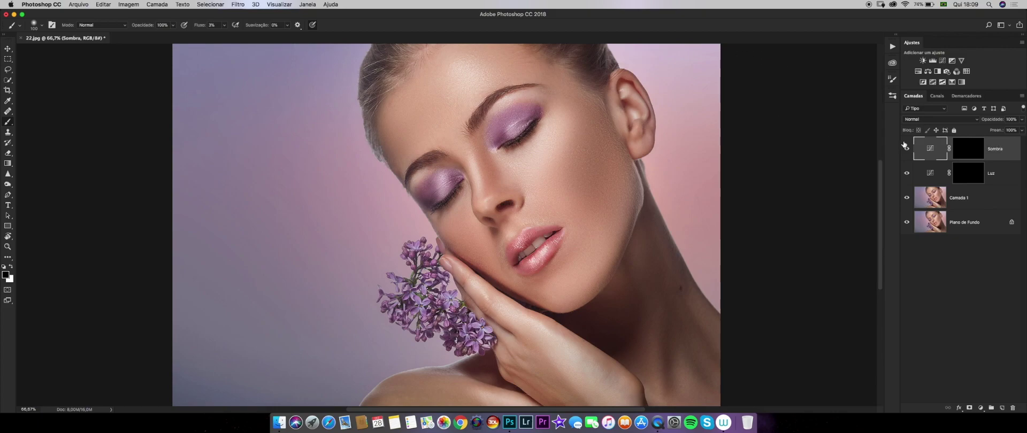
Step: Set white as the painting colour and make the Luz layer's mask active
left_click(970, 152)
key("x")
left_click(970, 177)
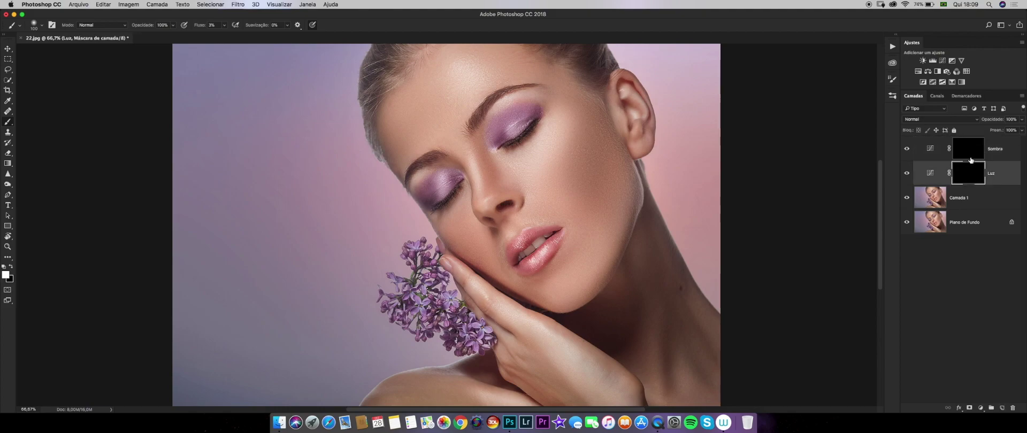
left_click(975, 149)
left_click(972, 175)
Step: Check the brush's shape dynamics settings, enlarge the brush to 125 px, and close the settings
left_click(893, 80)
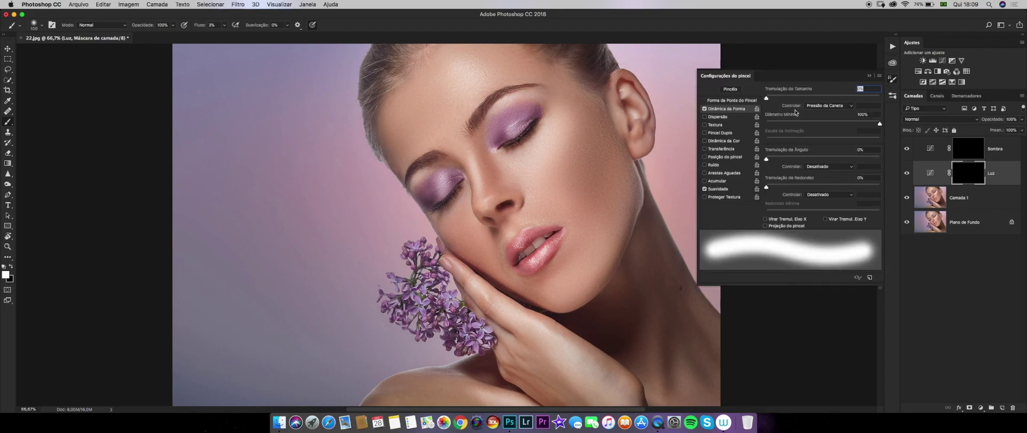
key("bracketright")
key("bracketright")
key("bracketright")
key("super+minus")
key("super+equal")
key("super+minus")
key("super+equal")
left_click(869, 75)
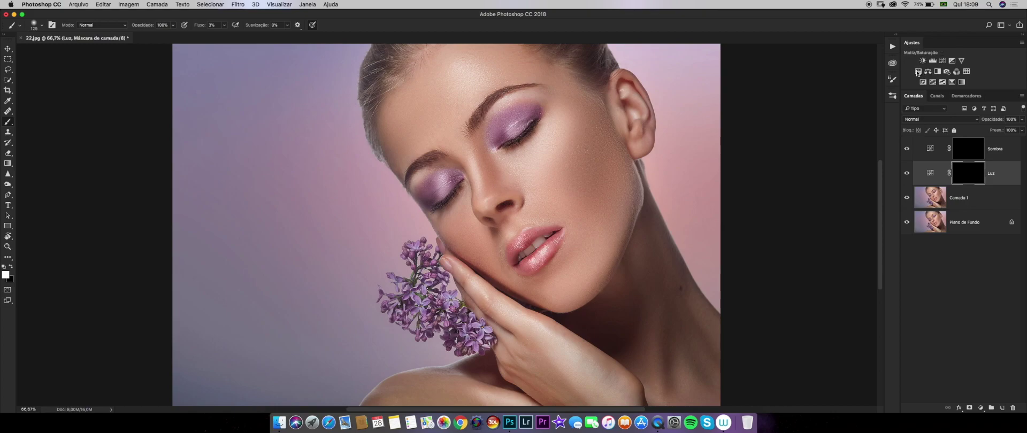
Step: Add a Hue/Saturation layer at the top of the layer stack and set its saturation to -100
left_click(918, 71)
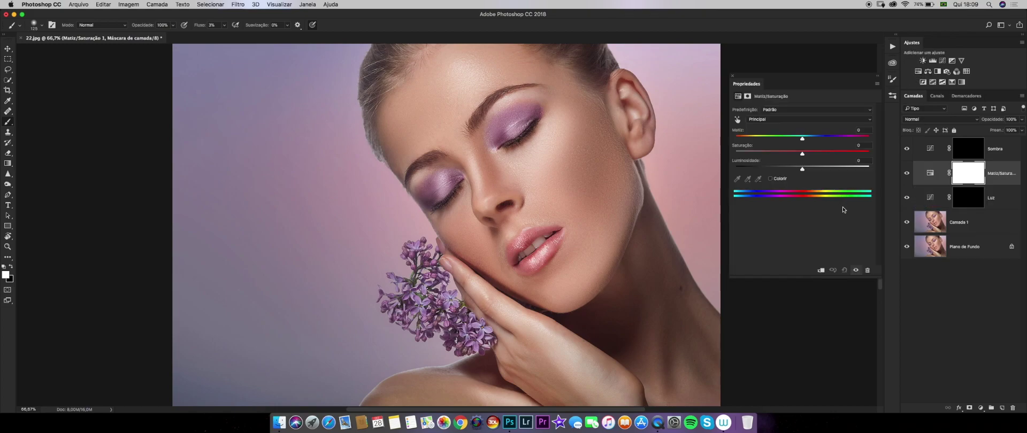
left_click_drag(1015, 167, 996, 142)
mouse_move(802, 153)
left_mouse_down()
mouse_move(704, 151)
mouse_move(803, 153)
left_mouse_up()
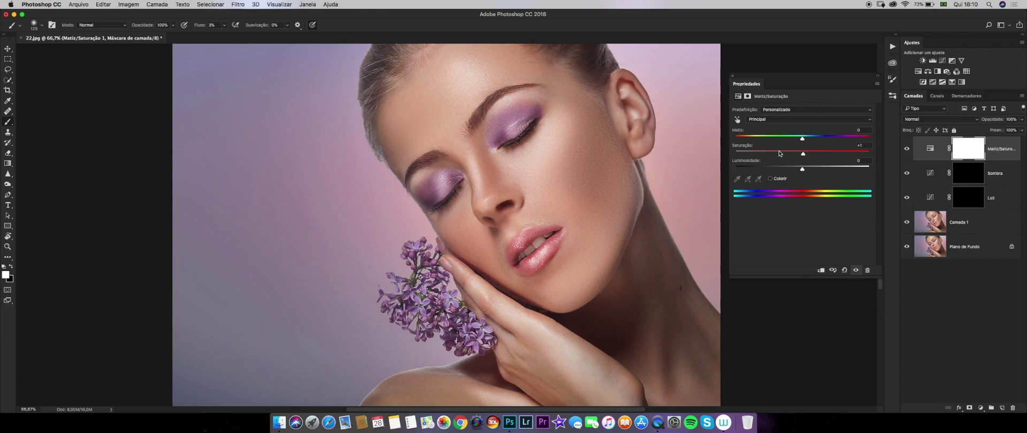
left_click_drag(803, 154, 736, 154)
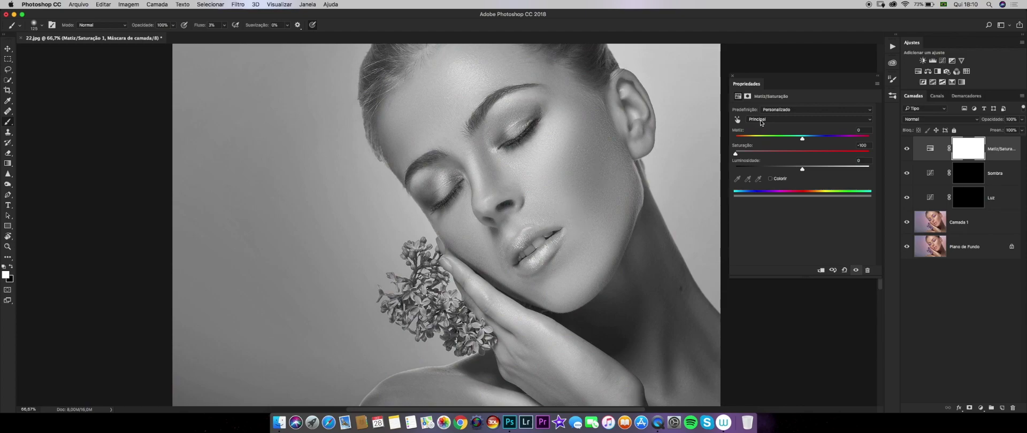
left_click(733, 78)
Step: Add a Curves layer above the desaturation layer and pull its curve down steeply so only the brightest facial areas stand out
left_click(942, 60)
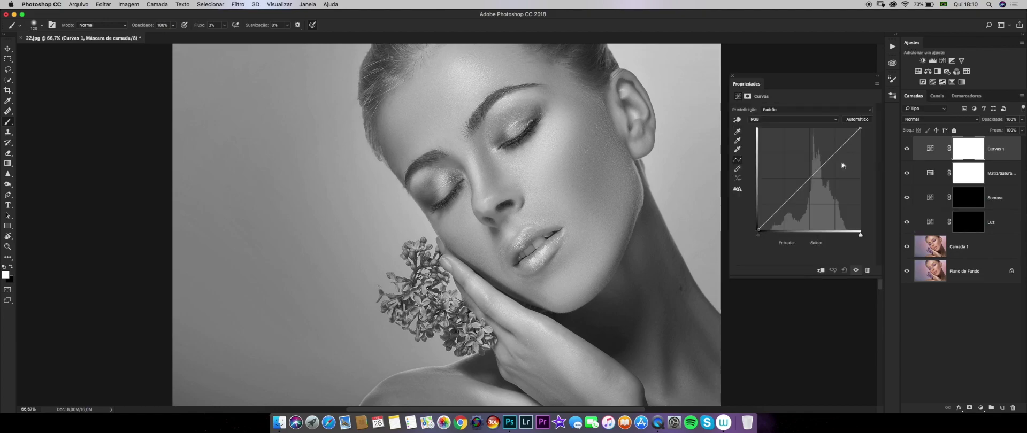
left_click_drag(815, 180, 833, 221)
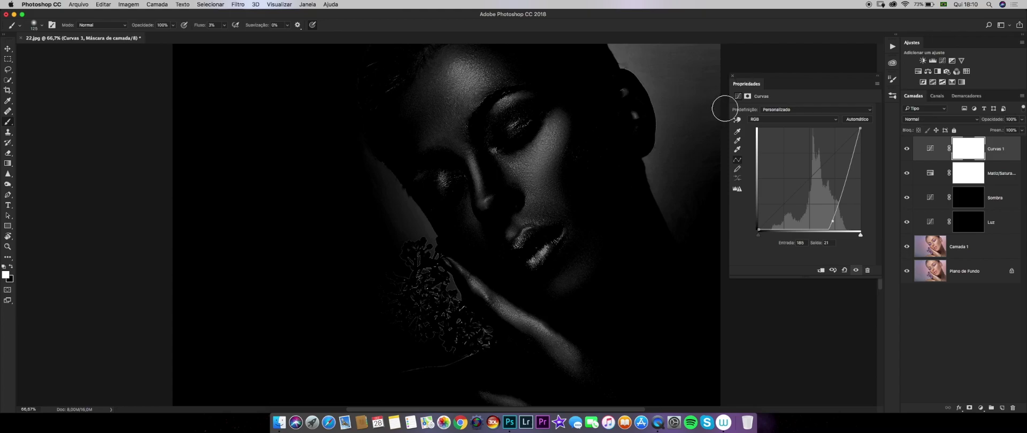
left_click(734, 77)
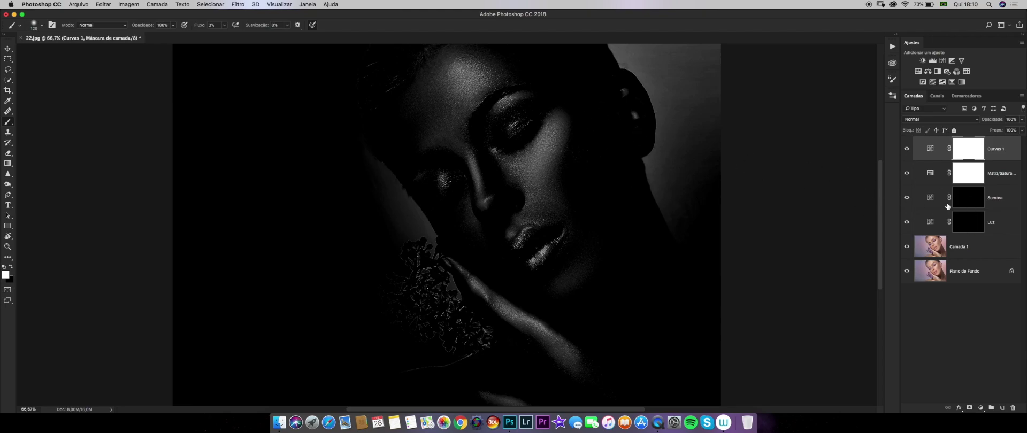
Step: Paint a white highlight on the forehead in the Luz layer's mask with the soft brush at 3% flow
left_click(969, 228)
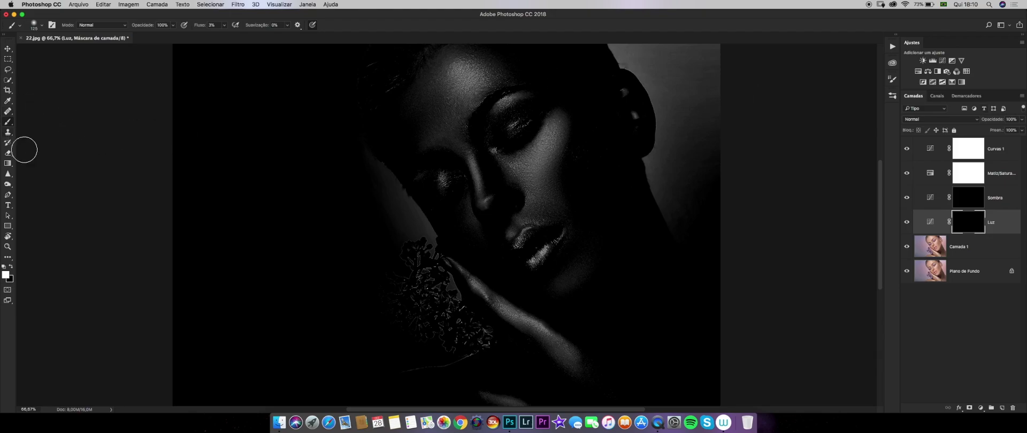
key("bracketright")
key("bracketright")
key("bracketright")
left_click(465, 75)
mouse_move(465, 75)
left_mouse_down()
mouse_move(458, 80)
mouse_move(472, 88)
left_mouse_up()
key("bracketleft")
key("bracketleft")
key("bracketleft")
key("bracketleft")
Step: Open the brush settings and resize the brush to fit the facial highlights, ending at 40 px for the nose bridge
left_click(891, 80)
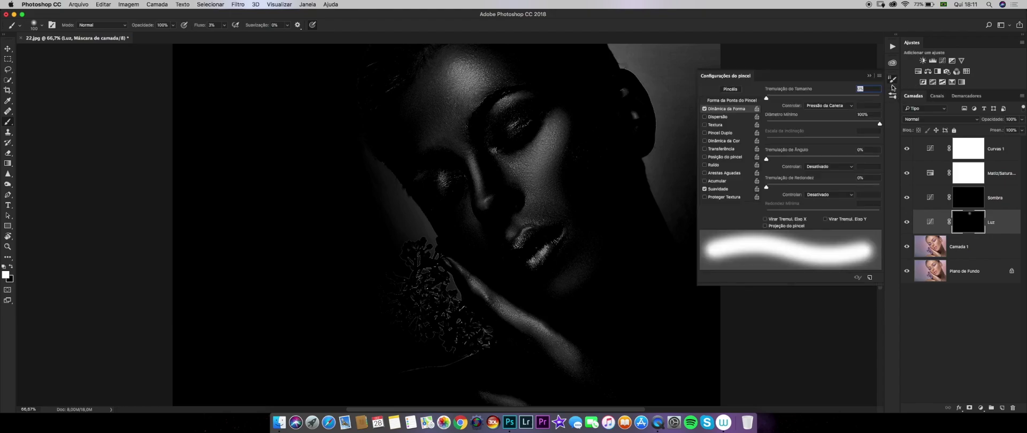
key("bracketright")
key("bracketright")
key("bracketright")
key("bracketright")
key("bracketleft")
key("bracketleft")
key("bracketleft")
key("bracketleft")
key("bracketleft")
key("bracketleft")
key("bracketleft")
key("bracketleft")
key("bracketleft")
key("bracketleft")
key("bracketleft")
key("bracketleft")
key("bracketleft")
key("bracketleft")
key("bracketleft")
key("bracketleft")
key("bracketleft")
key("bracketleft")
key("bracketright")
key("bracketright")
key("bracketright")
key("bracketright")
key("bracketright")
key("bracketright")
key("bracketright")
key("bracketright")
key("bracketright")
key("bracketright")
key("bracketright")
key("bracketleft")
key("bracketleft")
key("bracketleft")
key("bracketleft")
key("bracketright")
key("bracketright")
key("bracketright")
key("bracketleft")
key("bracketleft")
key("bracketleft")
key("bracketleft")
key("bracketleft")
key("bracketleft")
key("bracketright")
key("bracketright")
key("bracketright")
key("bracketright")
key("bracketright")
key("bracketright")
key("bracketright")
key("bracketright")
key("bracketleft")
key("bracketleft")
key("bracketleft")
key("bracketleft")
key("bracketleft")
key("bracketleft")
key("bracketleft")
key("bracketleft")
key("bracketleft")
key("bracketleft")
key("bracketleft")
key("bracketleft")
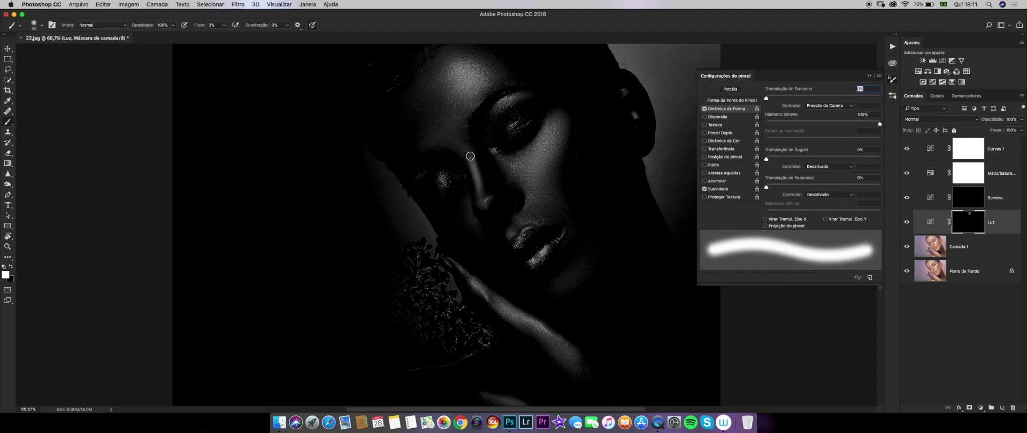
Step: Paint a highlight down the nose bridge to its tip in the Luz layer's mask with the soft brush at about 40 px
key("bracketleft")
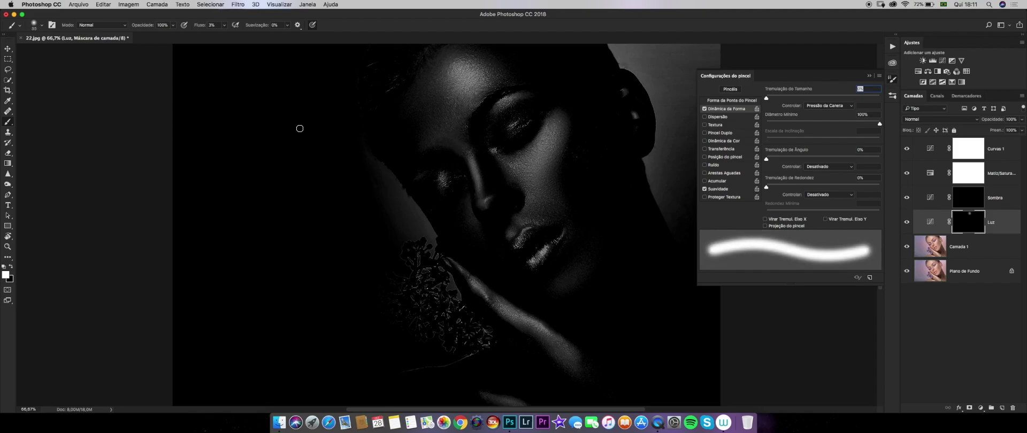
left_click(42, 25)
left_click(412, 25)
key("bracketright")
key("bracketright")
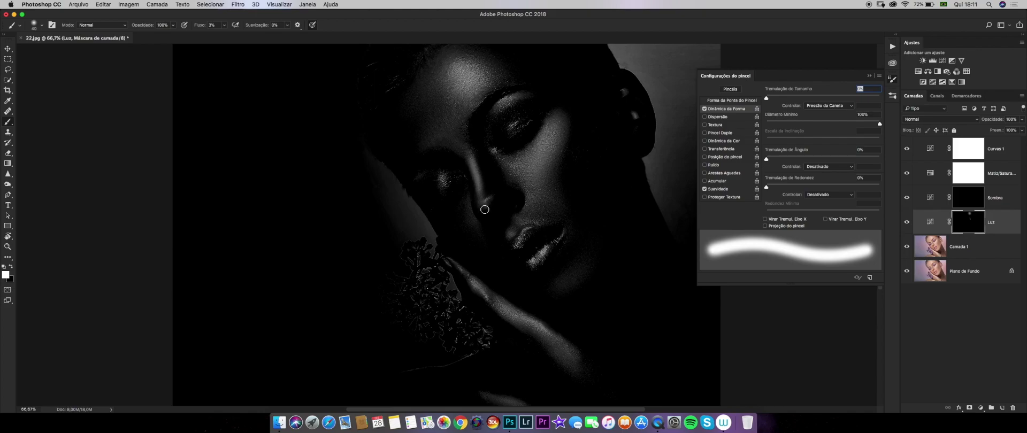
Step: Enlarge the brush to fit the cheek and paint a broad highlight down the cheekbone in the Luz mask
key("bracketright")
key("bracketright")
key("bracketright")
key("bracketright")
key("bracketright")
key("bracketright")
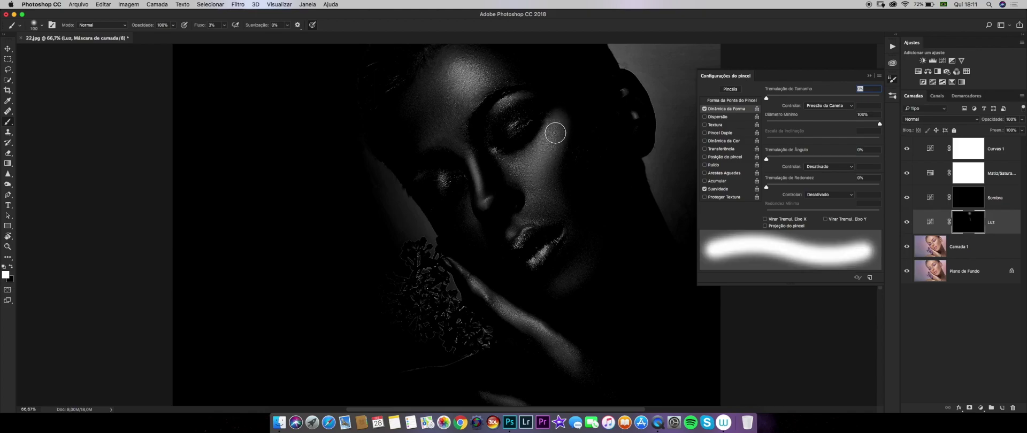
key("bracketright")
key("bracketleft")
key("bracketleft")
key("bracketleft")
key("bracketleft")
key("bracketleft")
key("bracketleft")
key("bracketleft")
key("bracketright")
key("bracketright")
key("bracketright")
key("bracketright")
key("bracketright")
key("bracketright")
key("bracketleft")
key("bracketleft")
key("bracketright")
key("bracketright")
key("bracketright")
key("bracketleft")
key("bracketleft")
key("bracketright")
key("bracketright")
key("bracketright")
key("bracketright")
key("bracketright")
key("bracketright")
mouse_move(555, 124)
left_mouse_down()
mouse_move(519, 166)
mouse_move(549, 140)
mouse_move(530, 165)
mouse_move(541, 176)
mouse_move(548, 169)
mouse_move(536, 178)
left_mouse_up()
Step: Reduce the brush to about 40 px and paint highlights on the brow bone and both eyelids in the Luz mask
key("bracketleft")
key("bracketleft")
key("bracketleft")
key("bracketleft")
key("bracketleft")
key("bracketleft")
key("bracketleft")
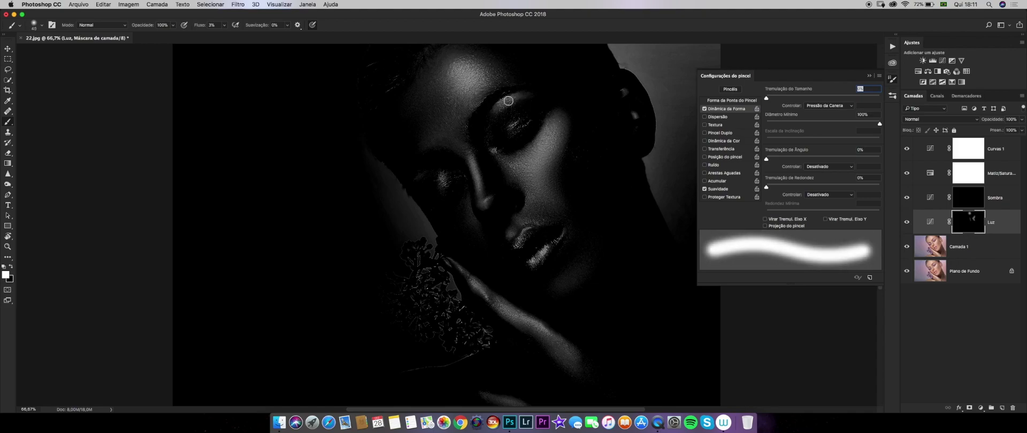
mouse_move(512, 100)
left_mouse_down()
mouse_move(490, 113)
mouse_move(443, 177)
left_mouse_up()
Step: Paint a fine highlight above the upper lip, then a wider one on the chin with a larger brush
key("bracketleft")
key("bracketleft")
key("bracketleft")
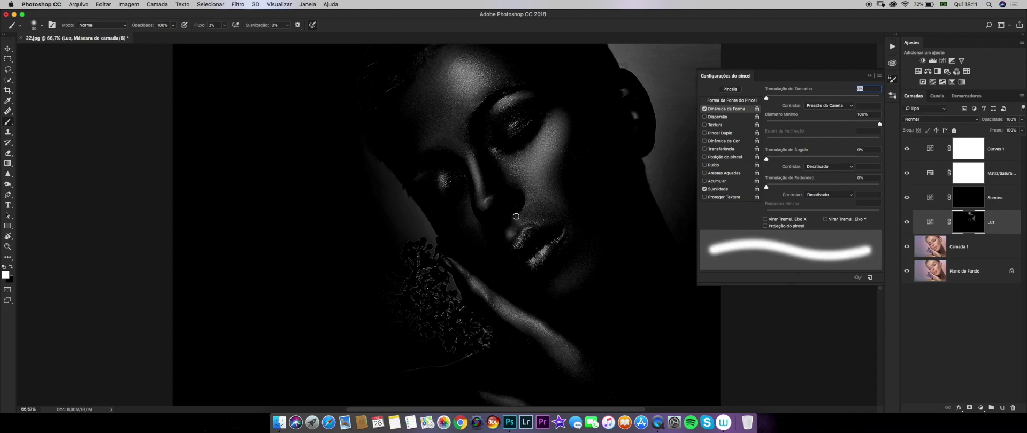
key("bracketright")
key("bracketright")
key("bracketright")
left_click_drag(558, 289, 583, 260)
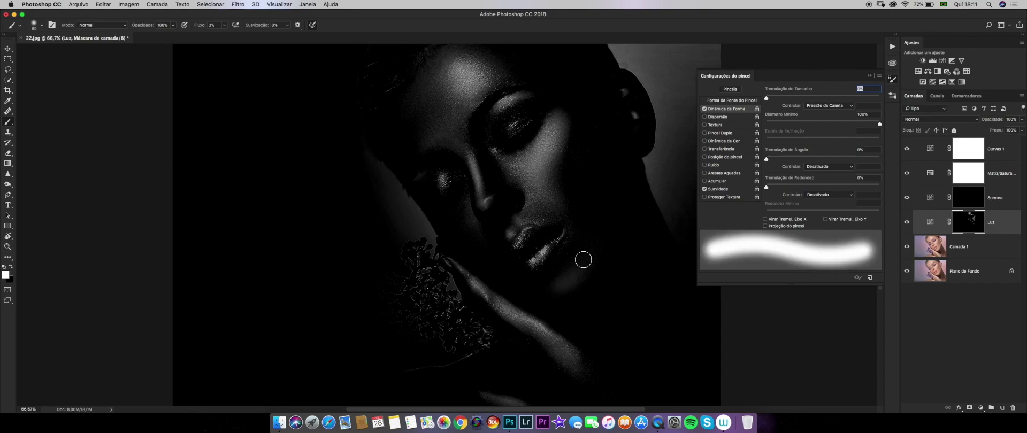
Step: Paint highlights along the fingers and the back of the hand in the Luz mask with a slightly smaller brush
key("bracketleft")
key("bracketleft")
mouse_move(472, 274)
left_mouse_down()
mouse_move(492, 289)
mouse_move(438, 236)
mouse_move(527, 312)
mouse_move(523, 257)
left_mouse_up()
mouse_move(415, 340)
left_mouse_down()
mouse_move(438, 341)
mouse_move(426, 332)
mouse_move(443, 344)
mouse_move(523, 305)
mouse_move(395, 206)
left_mouse_up()
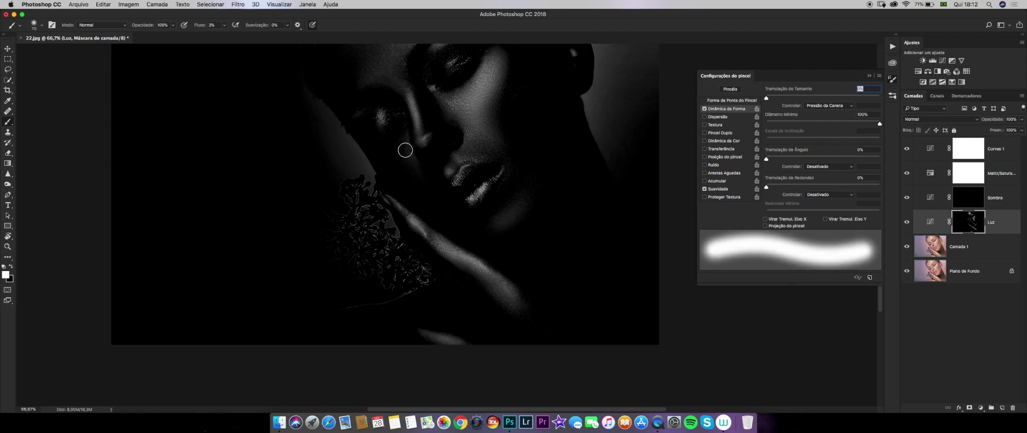
Step: Refine the highlights around the nose and lips up close in the Luz mask, adjusting the brush size to fit
key("super+equal")
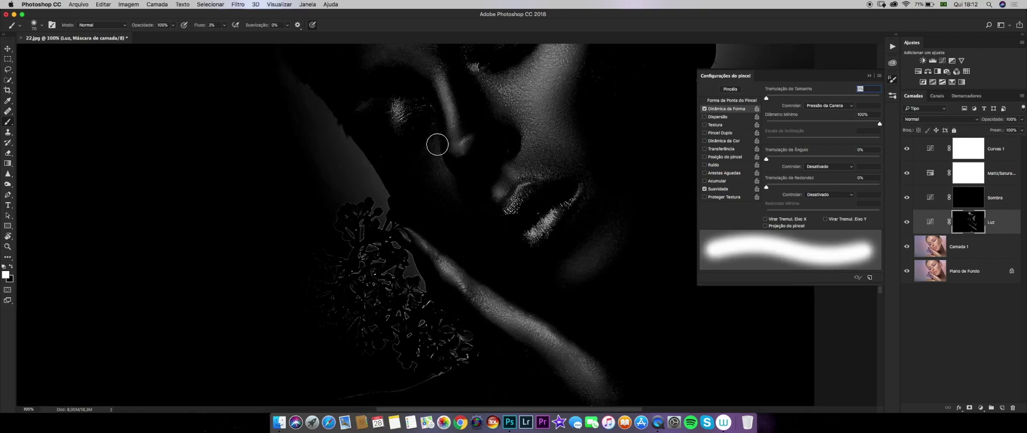
key("bracketleft")
key("bracketleft")
key("bracketleft")
key("bracketright")
key("bracketright")
key("super+minus")
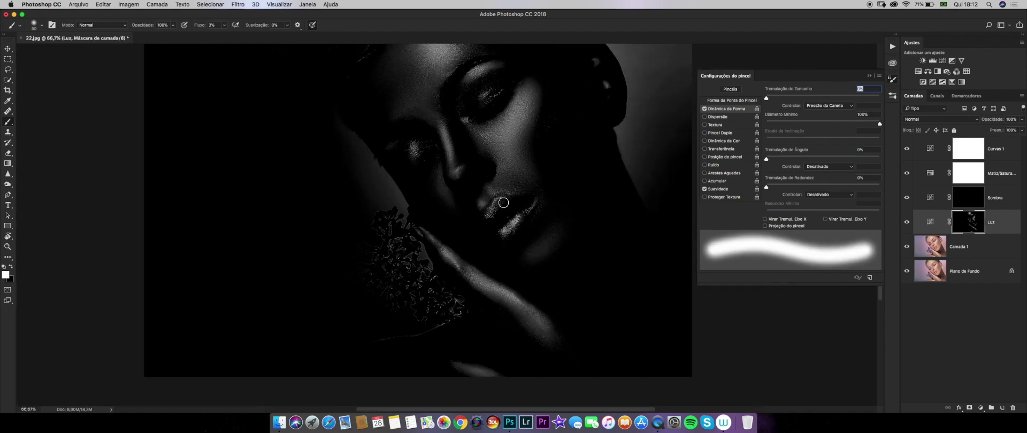
key("super+plus")
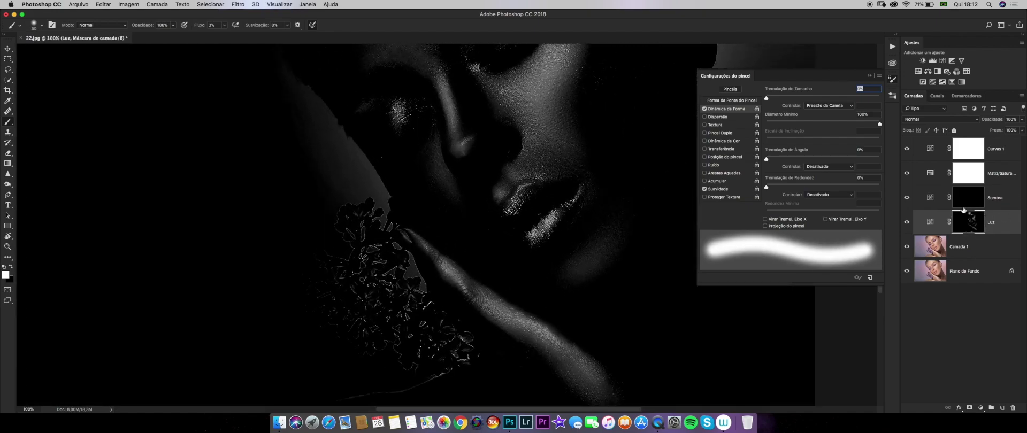
key("super+minus")
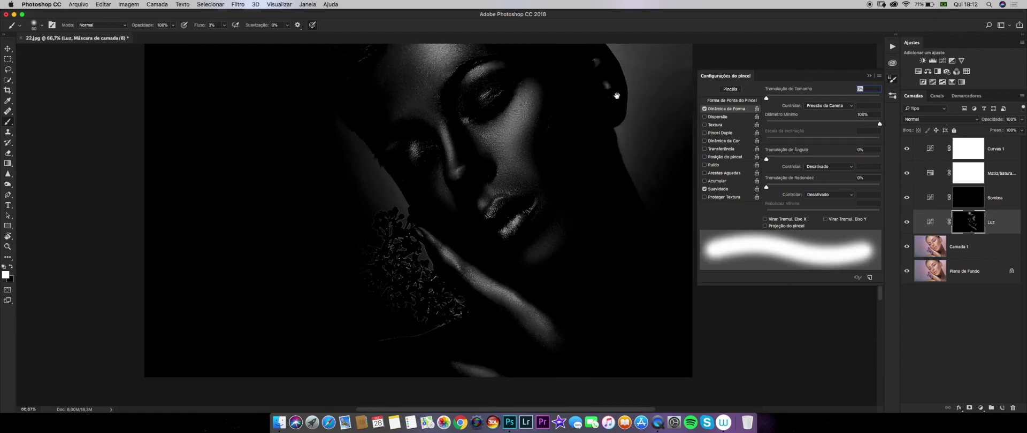
Step: Brush a highlight onto the ear and reinforce the broad facial highlights with a larger brush in the Luz mask
left_click_drag(617, 95, 575, 179)
key("bracketleft")
key("bracketleft")
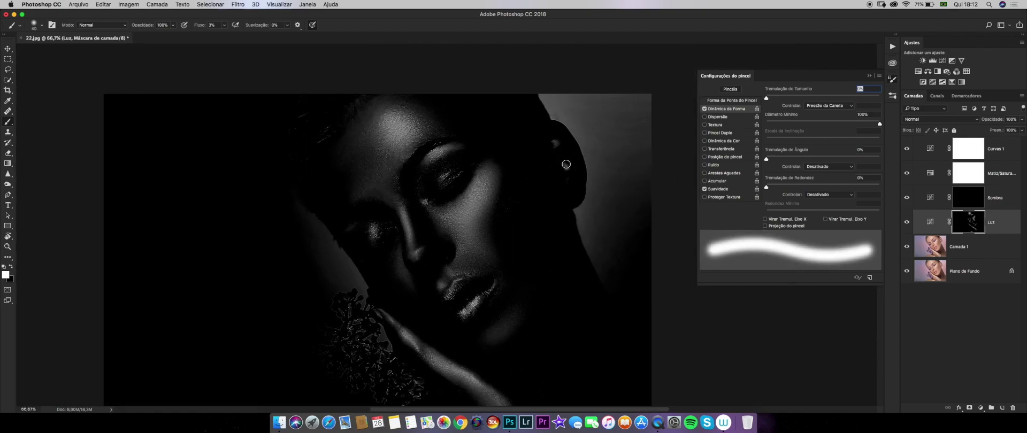
key("bracketright")
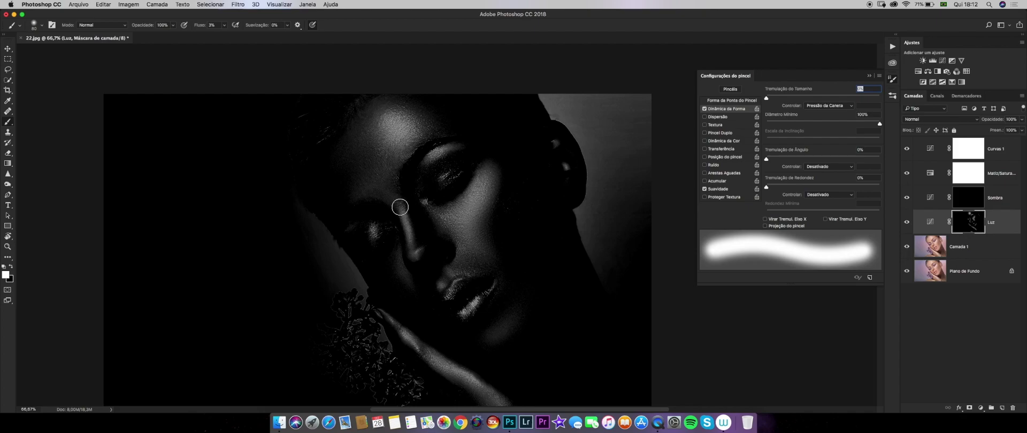
key("bracketright")
key("bracketright")
key("bracketright")
Step: Toggle the Luz layer's visibility repeatedly to compare the darkened portrait with and without the painted highlights
left_click(907, 224)
left_click(908, 224)
left_click(908, 224)
left_click(910, 226)
left_click(908, 224)
left_click(907, 225)
left_click(906, 224)
left_click(908, 224)
key("bracketleft")
key("bracketleft")
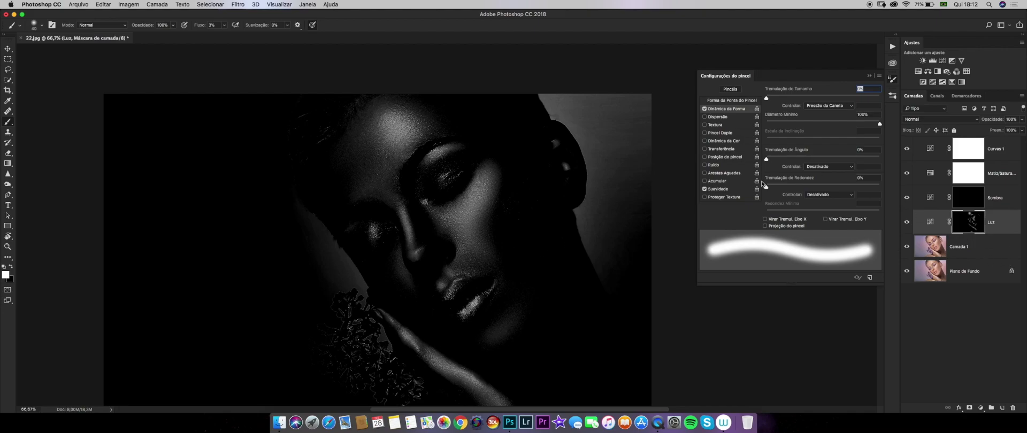
Step: Delete the temporary Curves 1 and Hue/Saturation layers to return the portrait to full color
key("space")
left_click(983, 155)
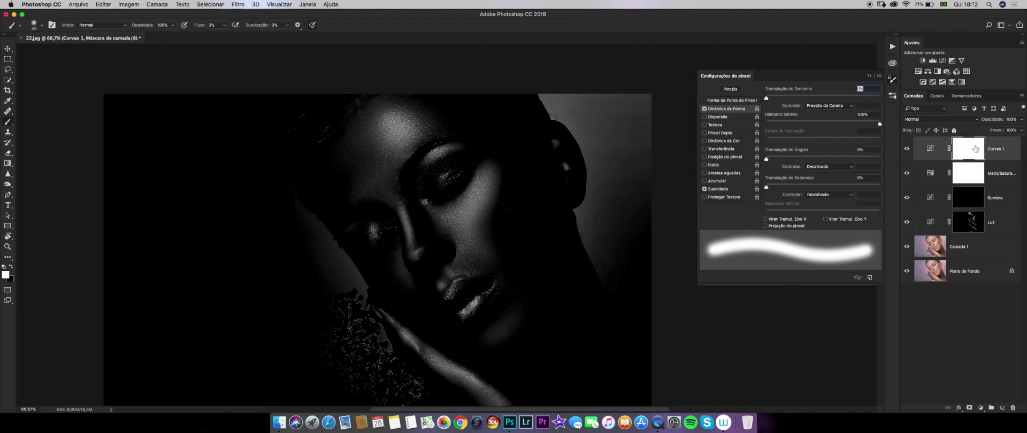
left_click(967, 175)
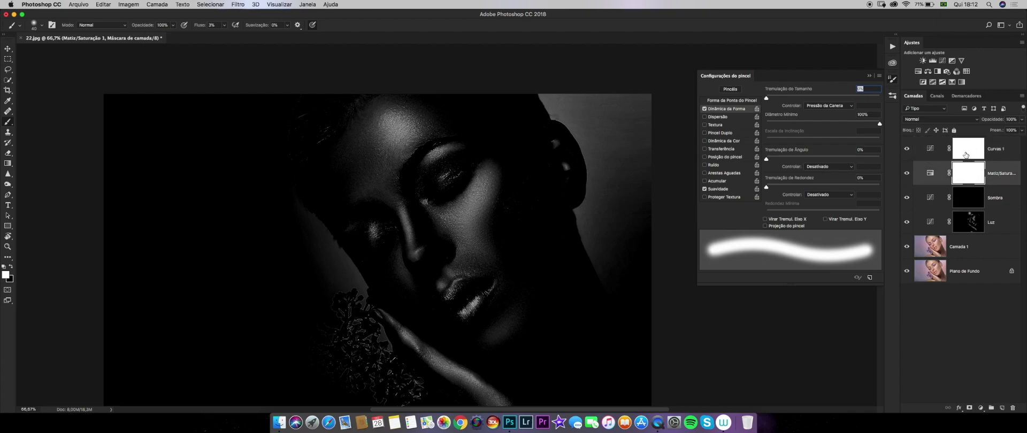
left_click(967, 158)
left_click(973, 167)
left_click(971, 158)
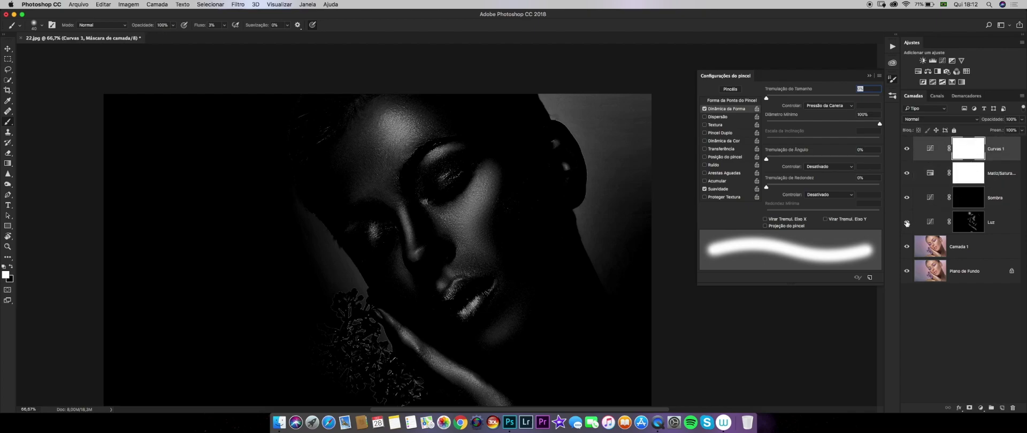
key("BackSpace")
key("BackSpace")
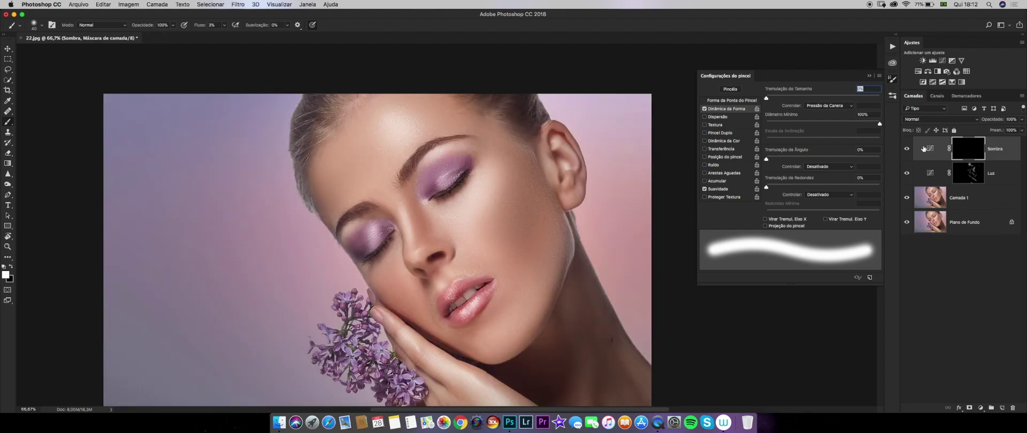
Step: Compare the color portrait before and after the highlights by toggling the Luz layer's visibility, leaving it on
left_click(972, 172)
left_click(907, 174)
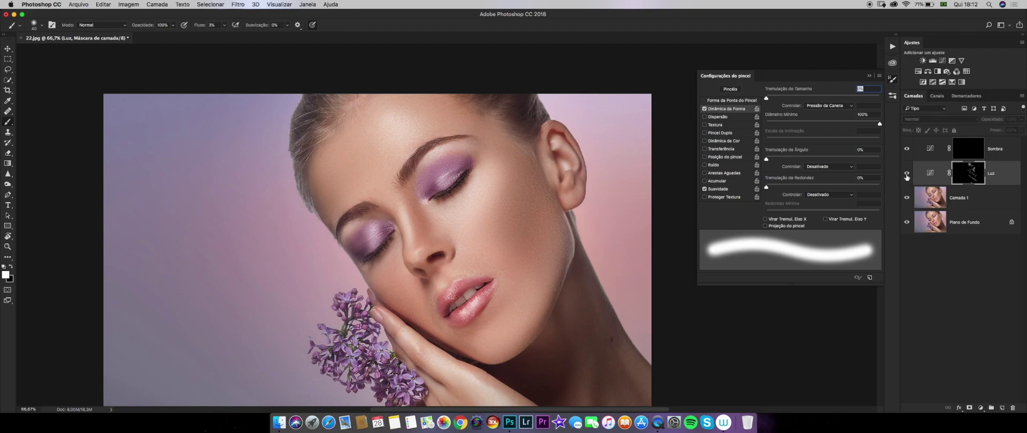
left_click(907, 174)
left_click(907, 174)
left_click(907, 175)
left_click(907, 175)
left_click(908, 175)
left_click(908, 175)
left_click(908, 174)
left_click(909, 175)
left_click(910, 175)
left_click(910, 176)
left_click(910, 176)
Step: Select the Sombra layer's mask and paint shadows along the outer contours of the face with a larger soft brush
left_click(966, 151)
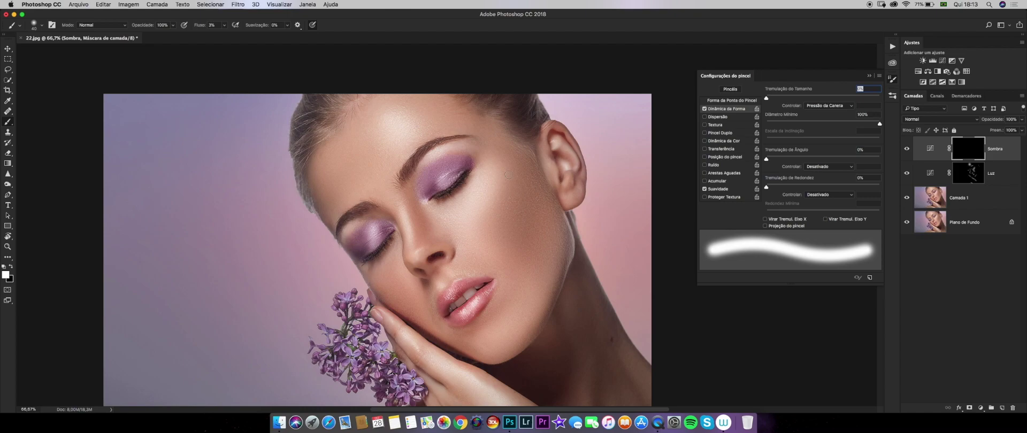
key("bracketright")
key("bracketright")
key("bracketright")
key("bracketright")
key("bracketright")
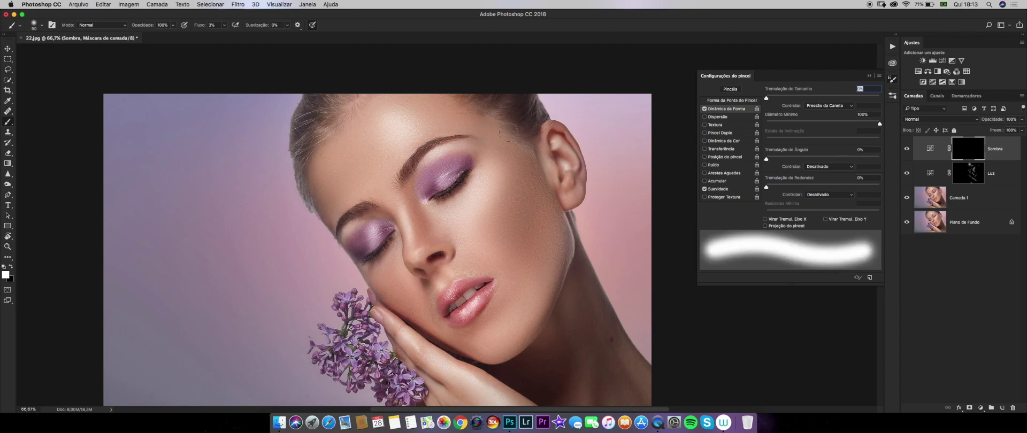
key("bracketright")
key("bracketright")
key("bracketright")
key("bracketright")
key("bracketleft")
key("bracketleft")
key("bracketleft")
key("bracketleft")
key("bracketleft")
key("bracketleft")
Step: Continue painting shadows around the mouth, chin and jaw in the Sombra mask, resizing the brush to fit
scroll(503, 286, "down", 2)
scroll(503, 286, "left", 1)
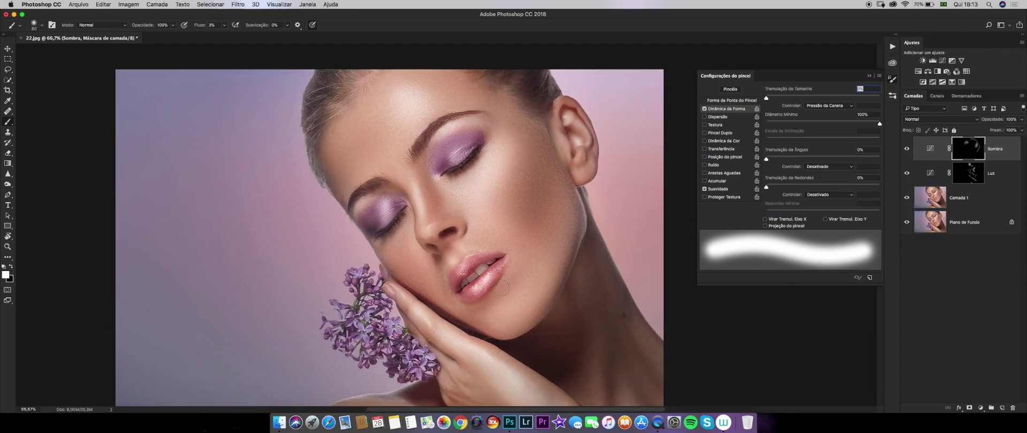
key("bracketright")
key("bracketright")
Step: Shrink the brush and paint fine shadows on the hand and between the fingers in the Sombra mask
scroll(456, 209, "down", 5)
scroll(455, 210, "right", 5)
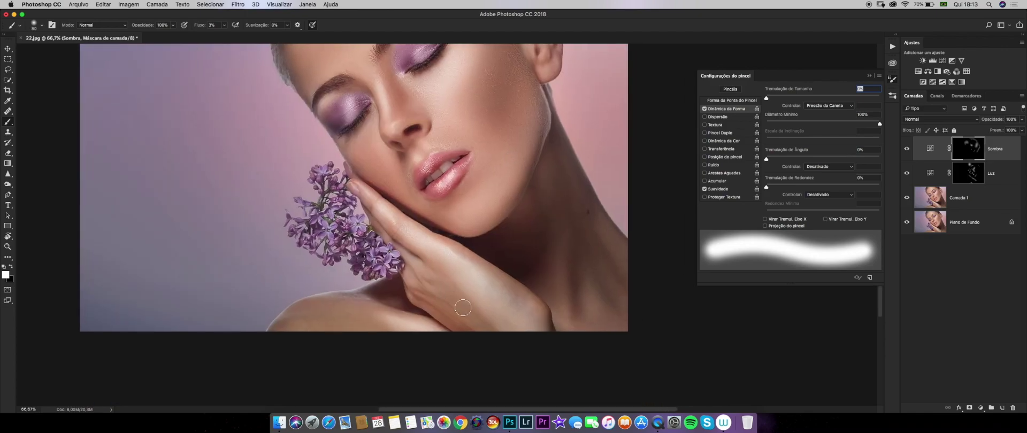
key("bracketleft")
key("bracketleft")
key("bracketleft")
key("bracketleft")
key("bracketleft")
key("bracketleft")
key("bracketleft")
key("bracketleft")
key("bracketleft")
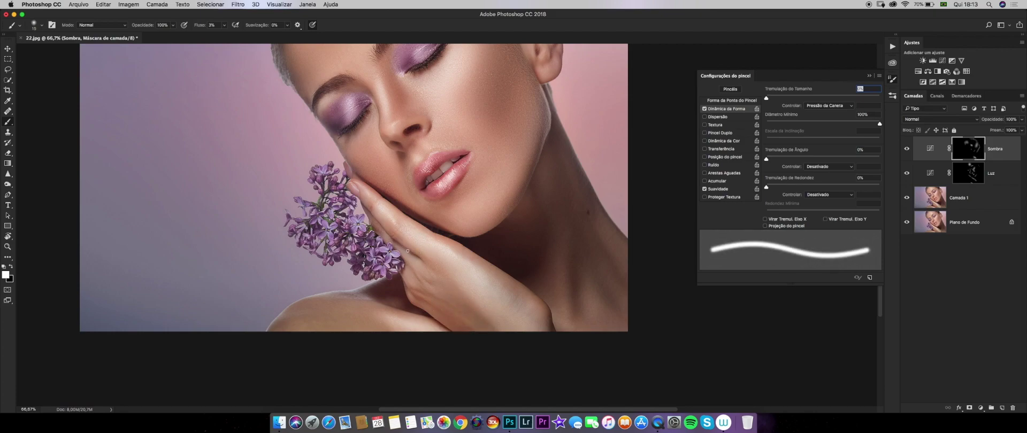
key("bracketright")
key("bracketright")
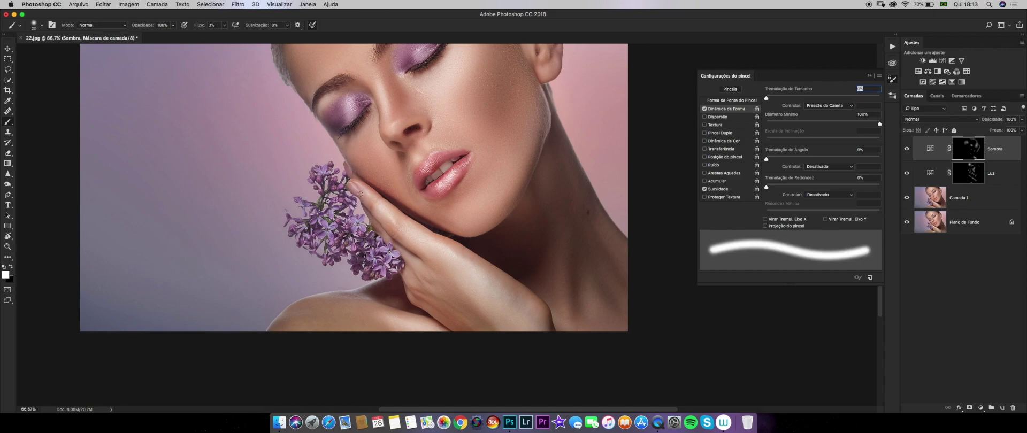
Step: Enlarge the brush to about 80 px and paint broader shadows on the lower part of the portrait in the Sombra mask
key("bracketright")
key("bracketright")
key("bracketright")
key("bracketright")
key("bracketright")
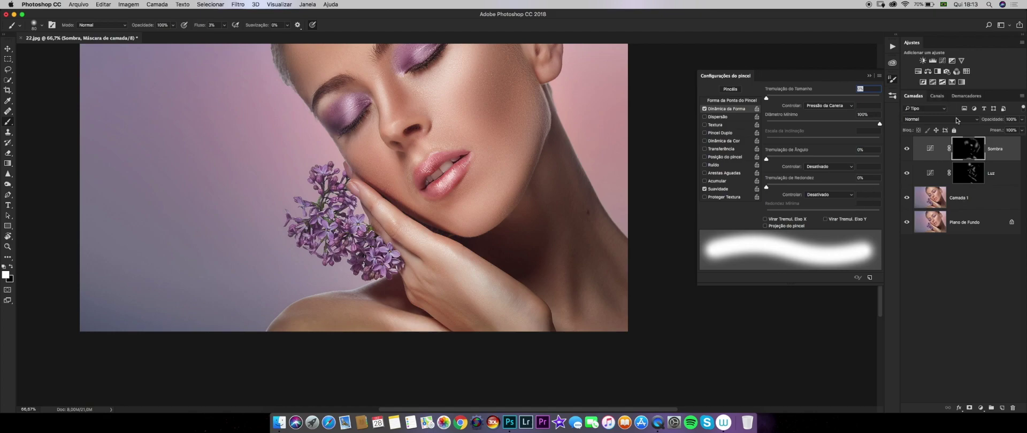
Step: Switch to the Luz layer's mask and add highlights near the shoulder and wrist with a smaller brush
left_click(972, 174)
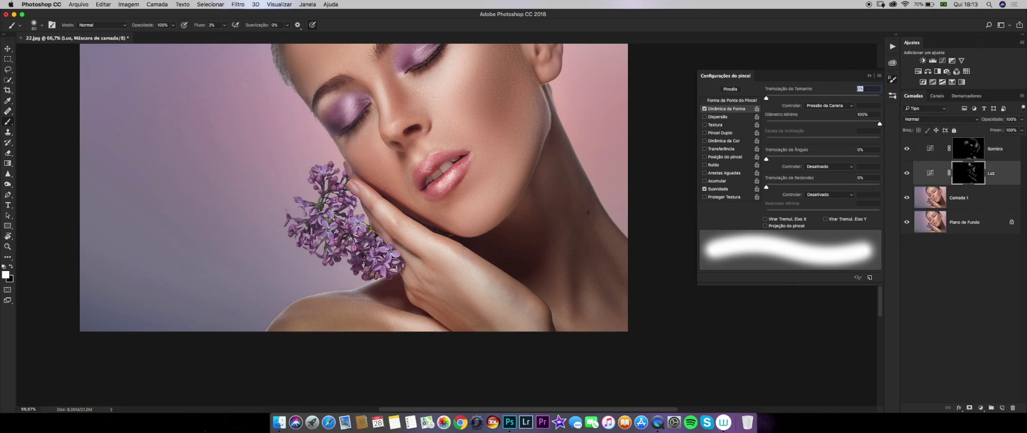
key("bracketleft")
key("bracketleft")
key("bracketleft")
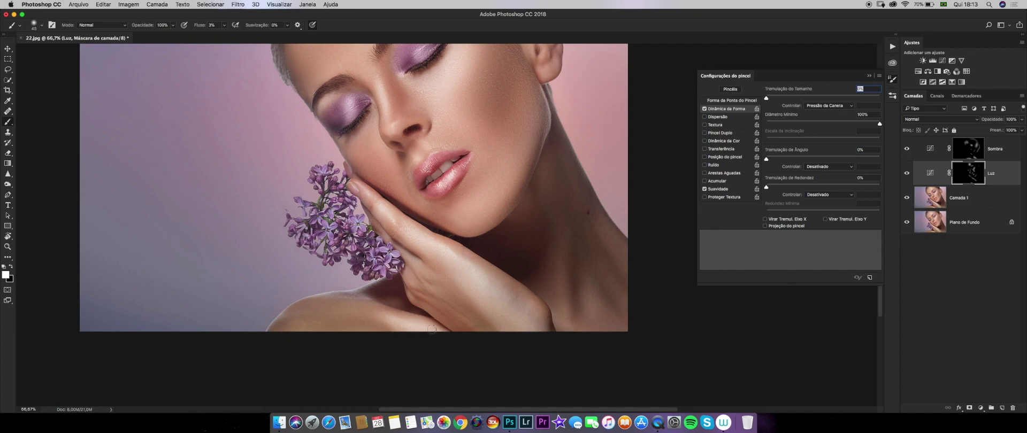
Step: Switch to the Sombra layer's mask and paint shadows on the neck and shoulder, resizing the brush to fit
left_click(967, 156)
key("bracketright")
key("bracketright")
key("bracketright")
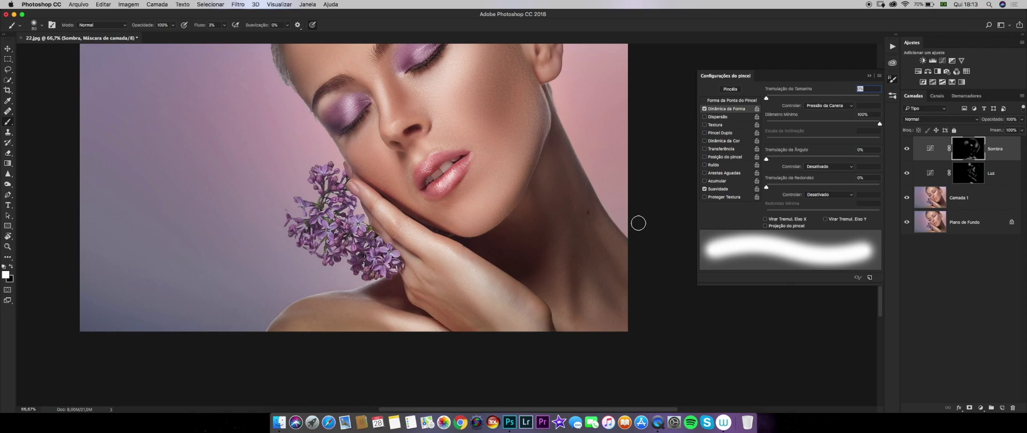
key("bracketleft")
key("bracketleft")
key("bracketleft")
key("bracketleft")
key("bracketleft")
key("bracketleft")
key("bracketleft")
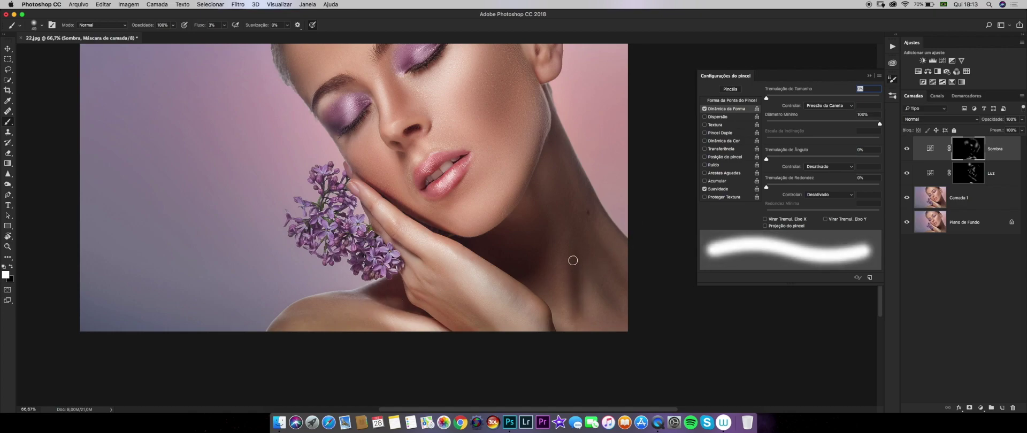
key("bracketright")
key("bracketright")
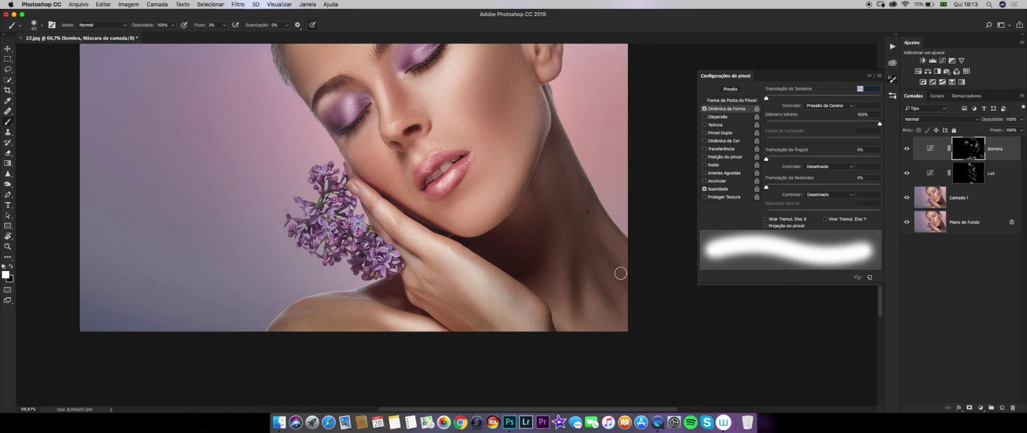
Step: Switch to the Luz layer's mask and add highlights around the hand and wrist with a slightly larger brush
left_click(969, 174)
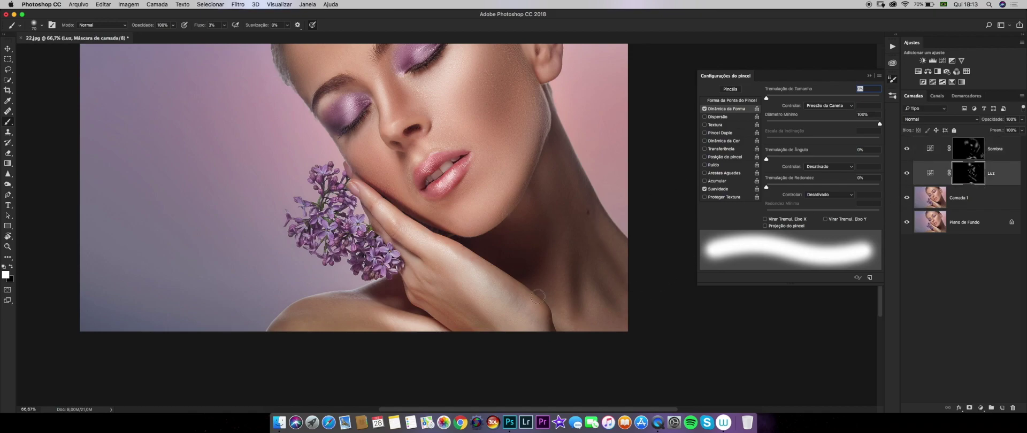
key("bracketright")
key("bracketright")
scroll(591, 158, "up", 5)
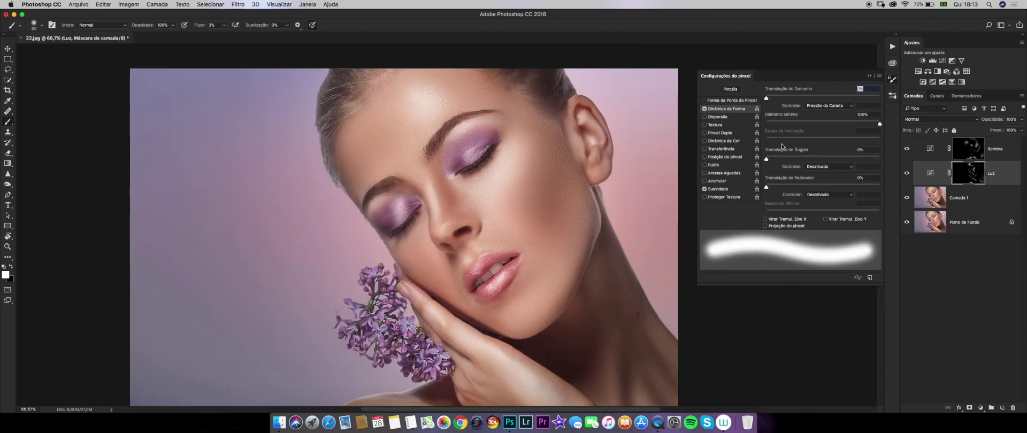
Step: Return to the Sombra layer's mask and paint fine shadows on the face with a much smaller brush
left_click(966, 147)
key("bracketleft")
key("bracketleft")
key("bracketleft")
key("bracketleft")
key("bracketleft")
key("bracketleft")
key("bracketleft")
key("bracketleft")
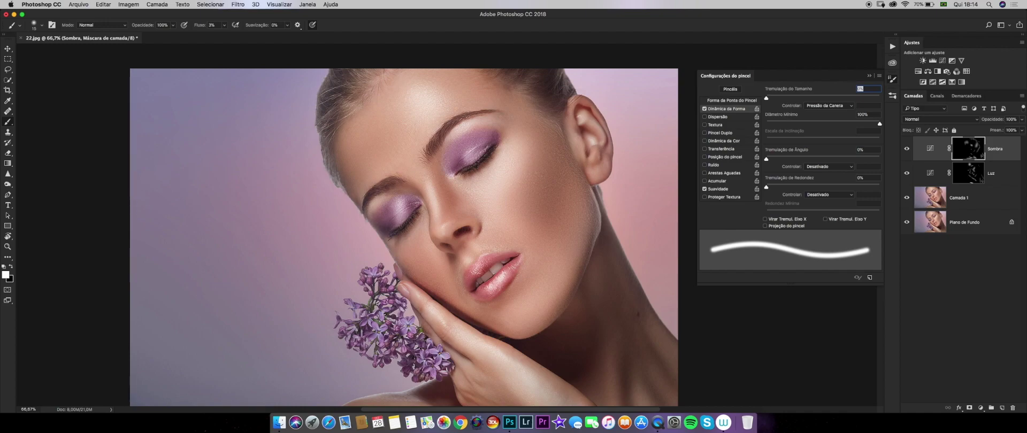
Step: Switch to the Luz layer's mask and paint highlights on the face near the eyes, adjusting the brush size
left_click(968, 172)
key("bracketright")
key("bracketright")
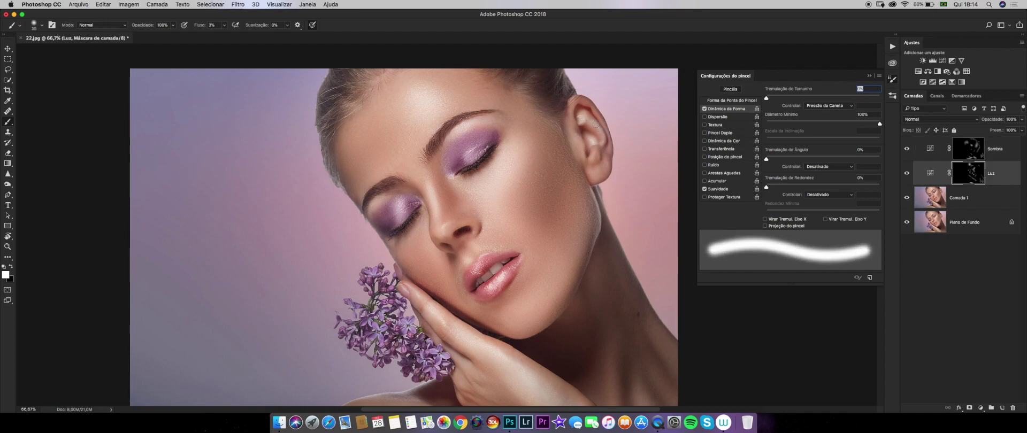
key("bracketright")
key("bracketright")
key("bracketright")
key("bracketright")
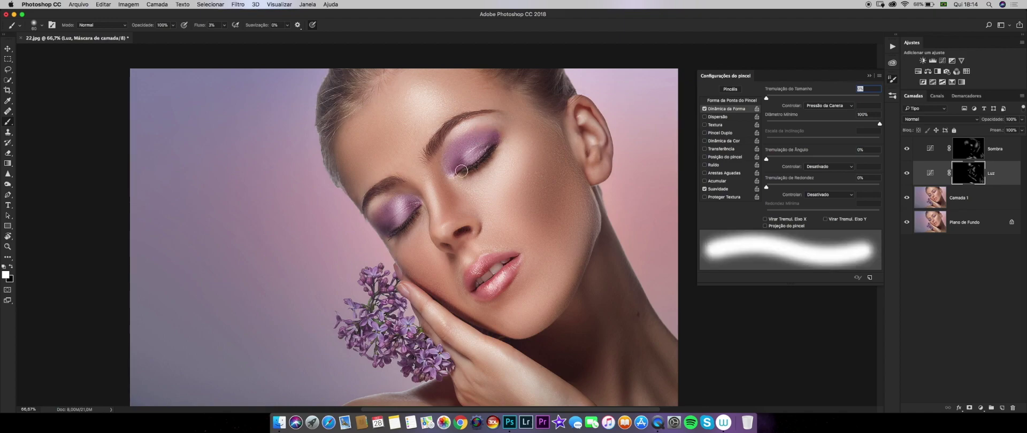
key("bracketleft")
key("bracketright")
key("bracketleft")
key("bracketleft")
key("bracketleft")
key("bracketleft")
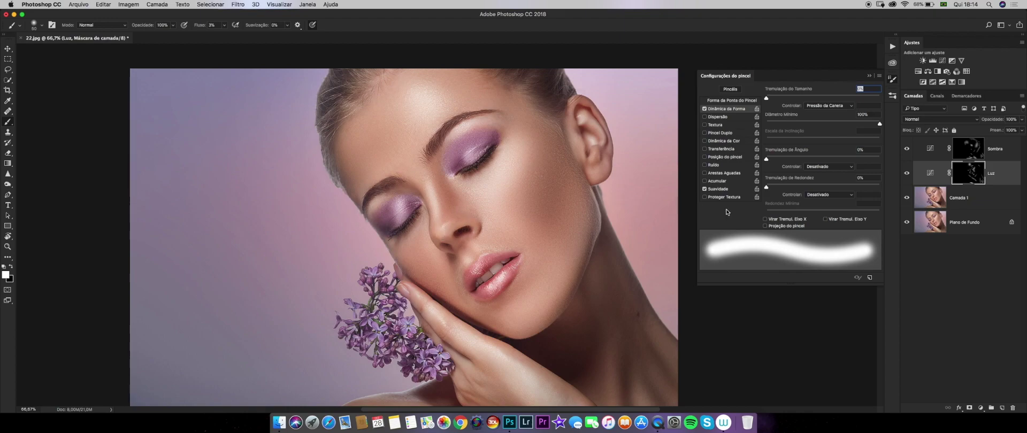
Step: Group the Sombra and Luz layers together and check the group's contents
key("super+minus")
left_click(971, 153)
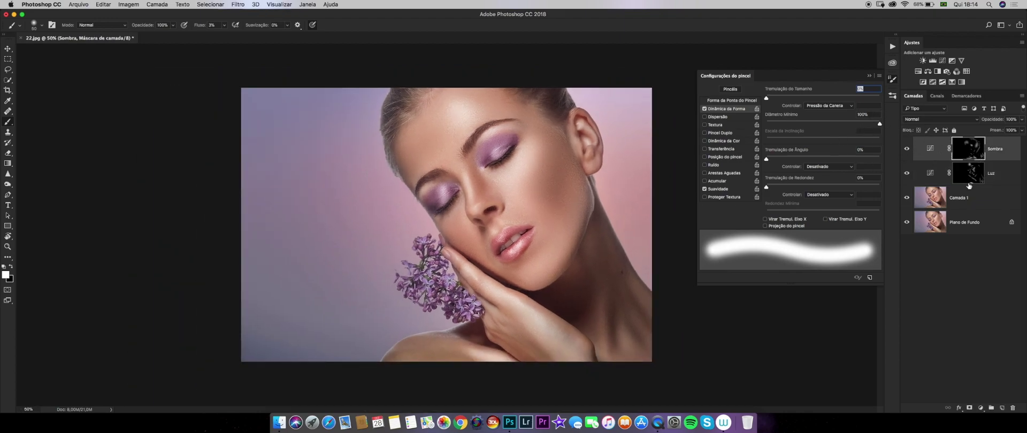
left_click(1006, 179, "shift")
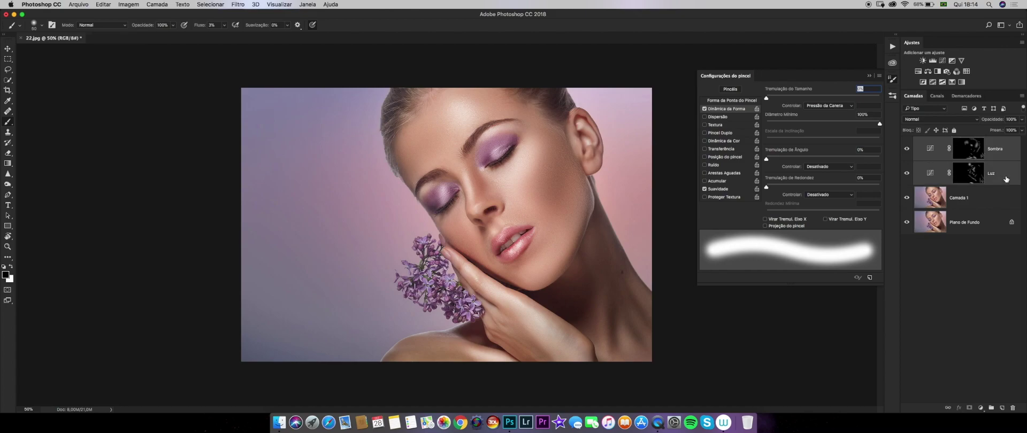
key("super+g")
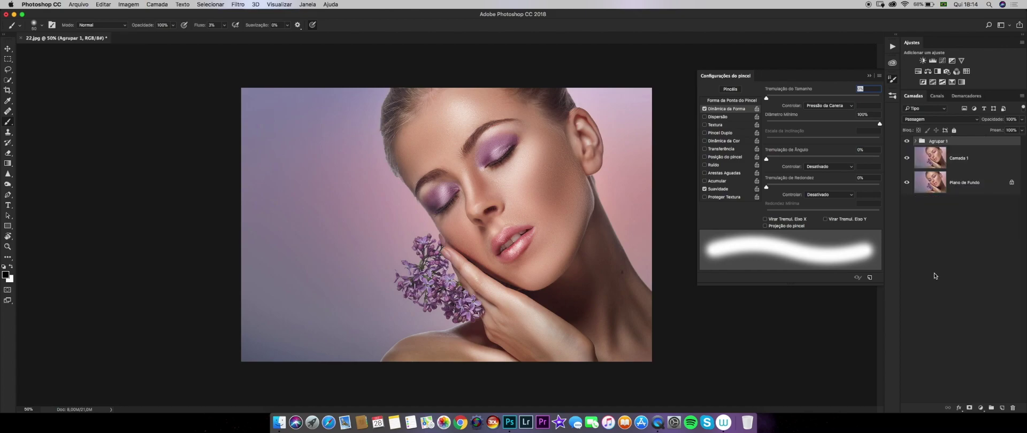
key("bracketleft")
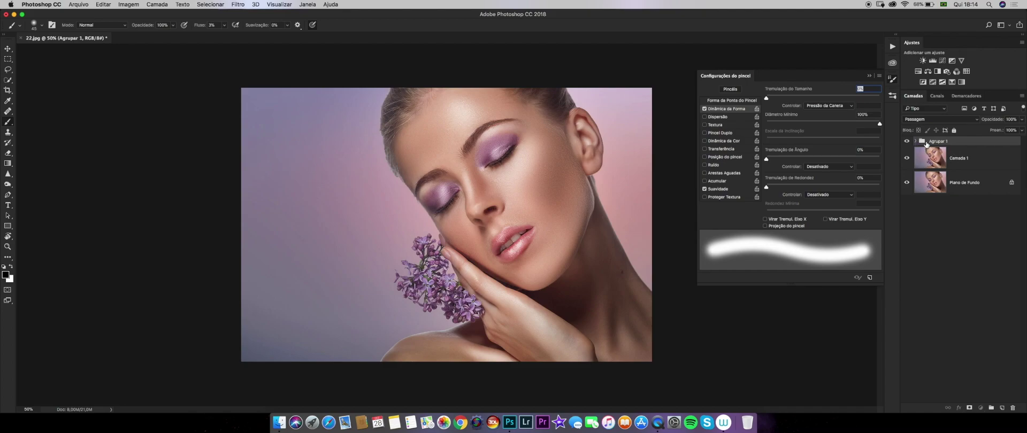
left_click(915, 142)
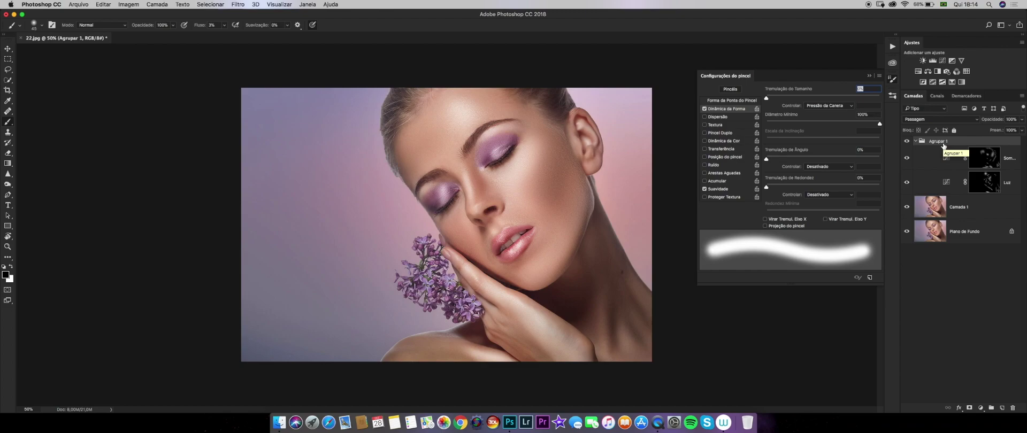
left_click(915, 142)
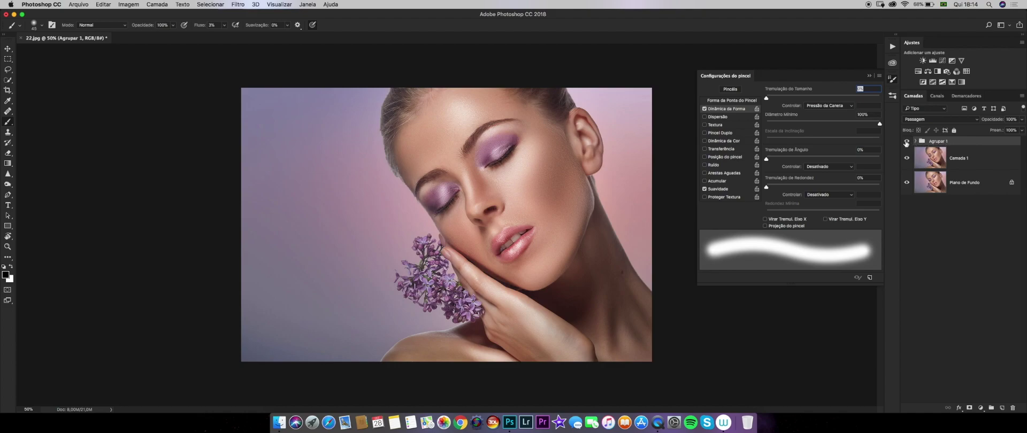
left_click(1023, 119)
left_click(1010, 130)
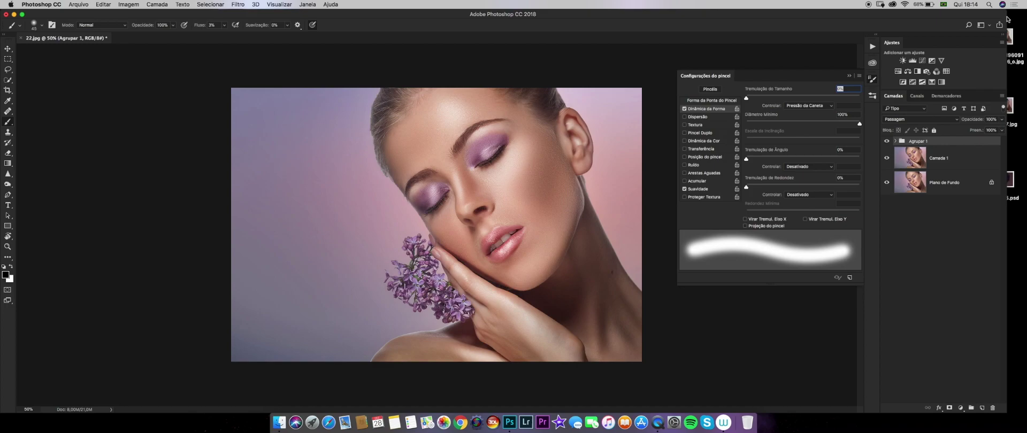
left_click(1007, 19)
left_click(1000, 15)
left_click(1009, 20)
left_click(1005, 18)
left_click(23, 16)
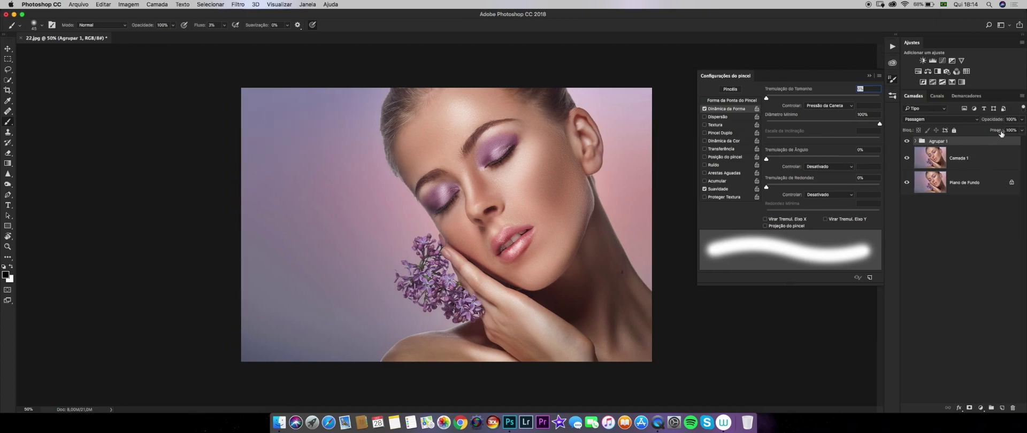
Step: Try a reduced opacity on the dodge and burn group, compare it with the group hidden, and restore full opacity
left_click(1021, 119)
left_click_drag(1022, 130, 1008, 131)
left_click(907, 141)
left_click(906, 142)
left_click(1021, 119)
left_click_drag(1011, 129, 1026, 129)
Step: Compare the portrait before and after by toggling the visibility of the dodge and burn group and Camada 1
left_click(906, 142)
left_click(908, 143)
left_click(908, 143)
left_click(908, 143)
left_click(908, 143)
left_click(908, 143)
left_click(908, 143)
left_click(907, 143)
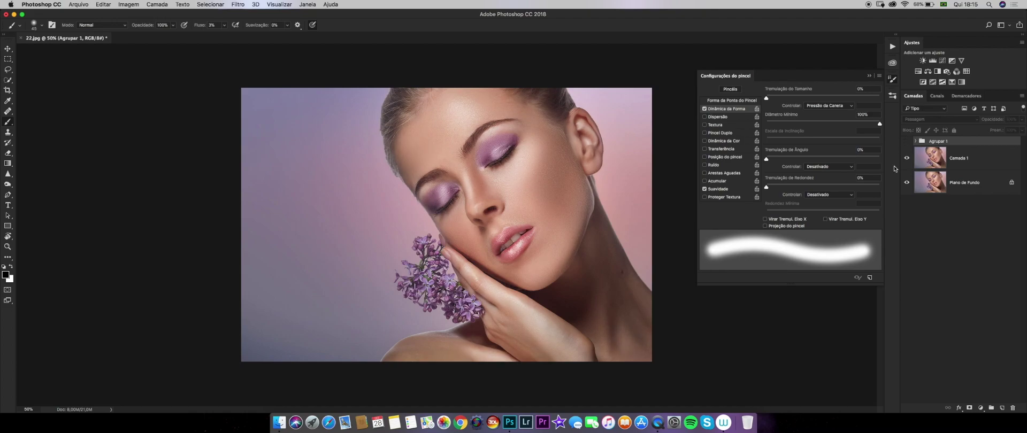
left_click(907, 142)
left_click(907, 157)
left_click(907, 156)
Step: Lower the opacity of the dodge and burn group to 54%
left_click(1023, 119)
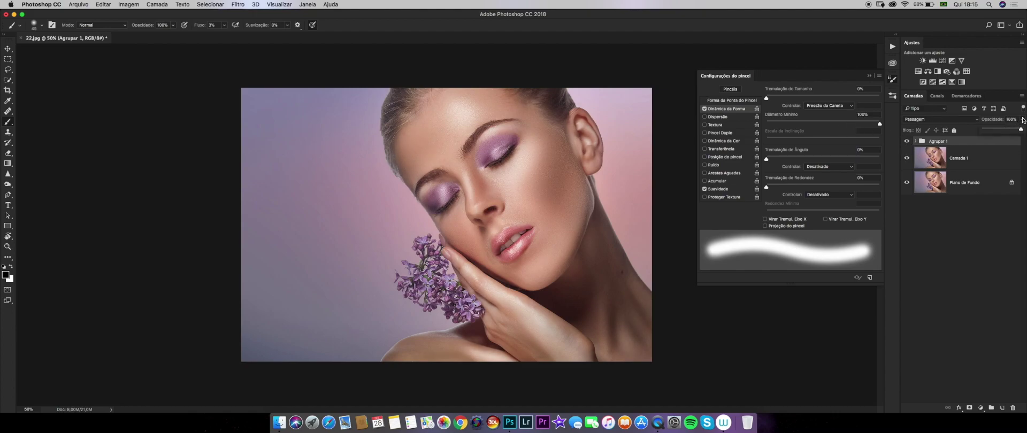
left_click_drag(1021, 130, 1004, 132)
left_click(917, 141)
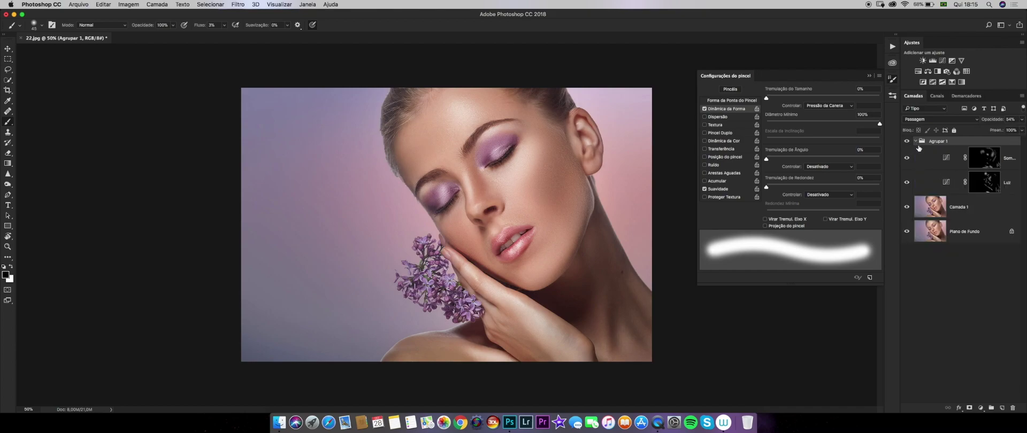
left_click(916, 141)
left_click(917, 141)
left_click(916, 141)
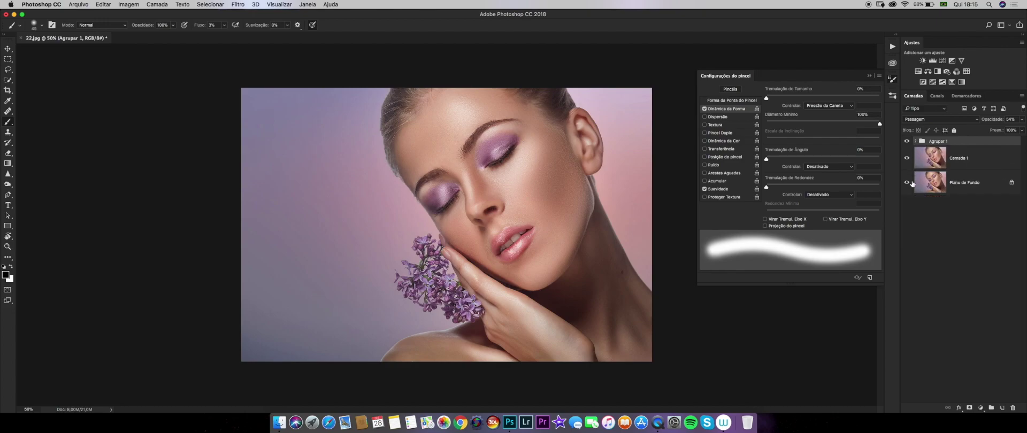
Step: Inspect the retouched face at 100% zoom with the brush settings collapsed, and return to the full image at 50%
key("super+plus")
key("super+plus")
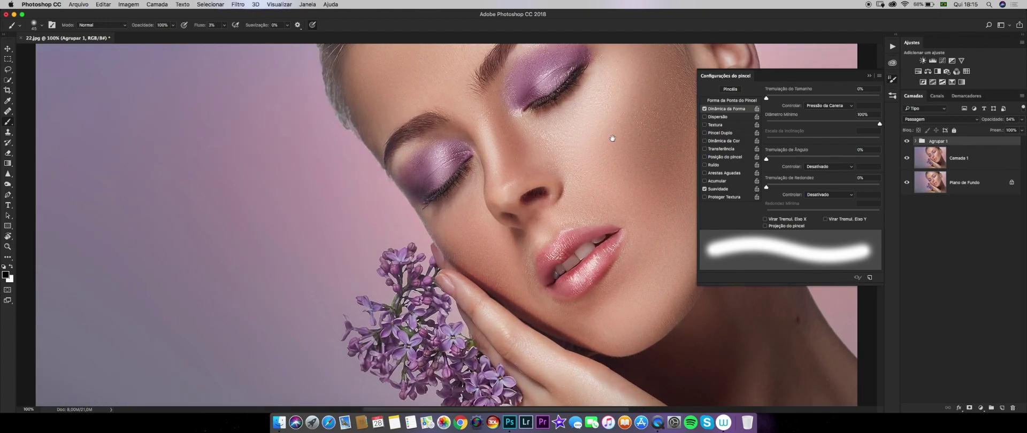
scroll(554, 168, "right", 2)
scroll(553, 168, "up", 2)
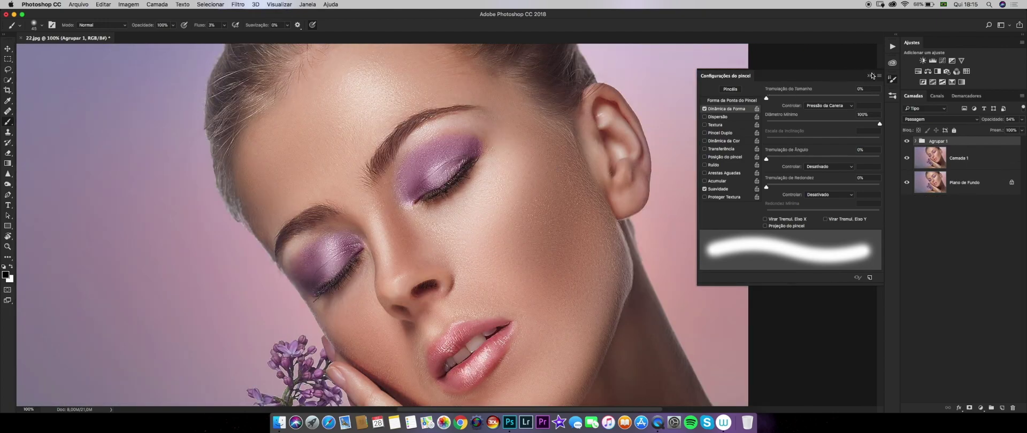
left_click(869, 76)
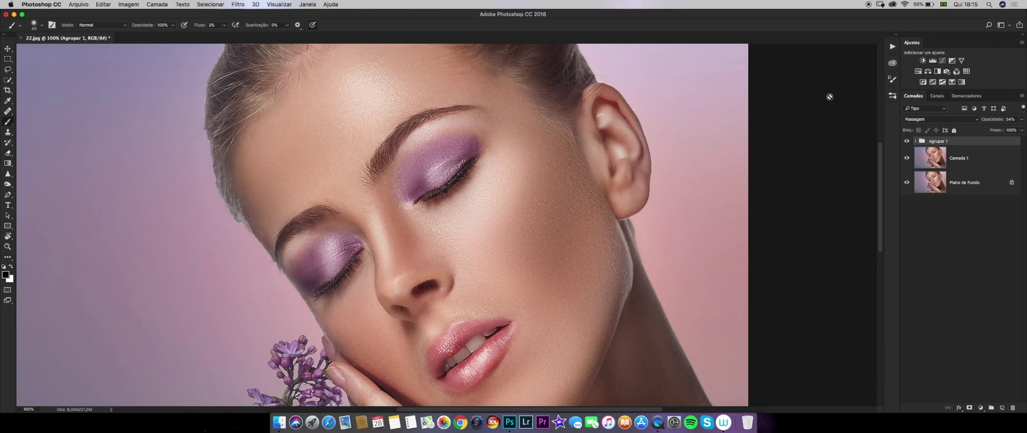
key("super+minus")
key("super+minus")
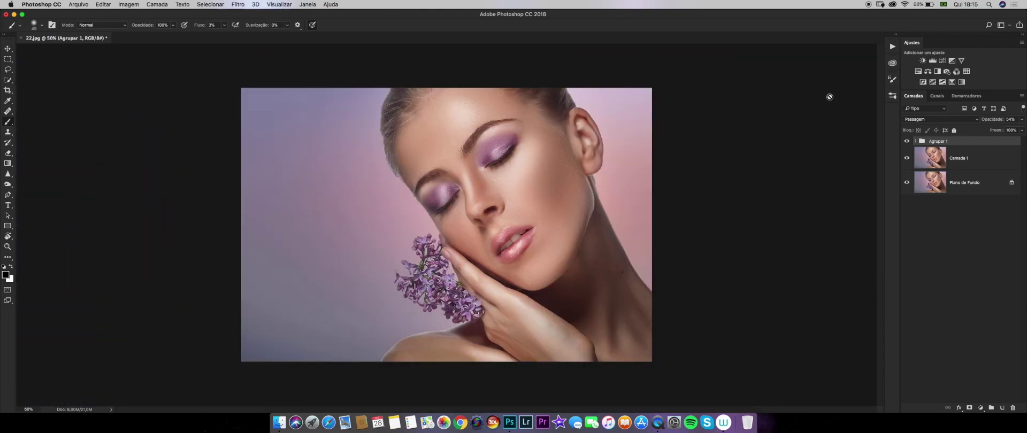